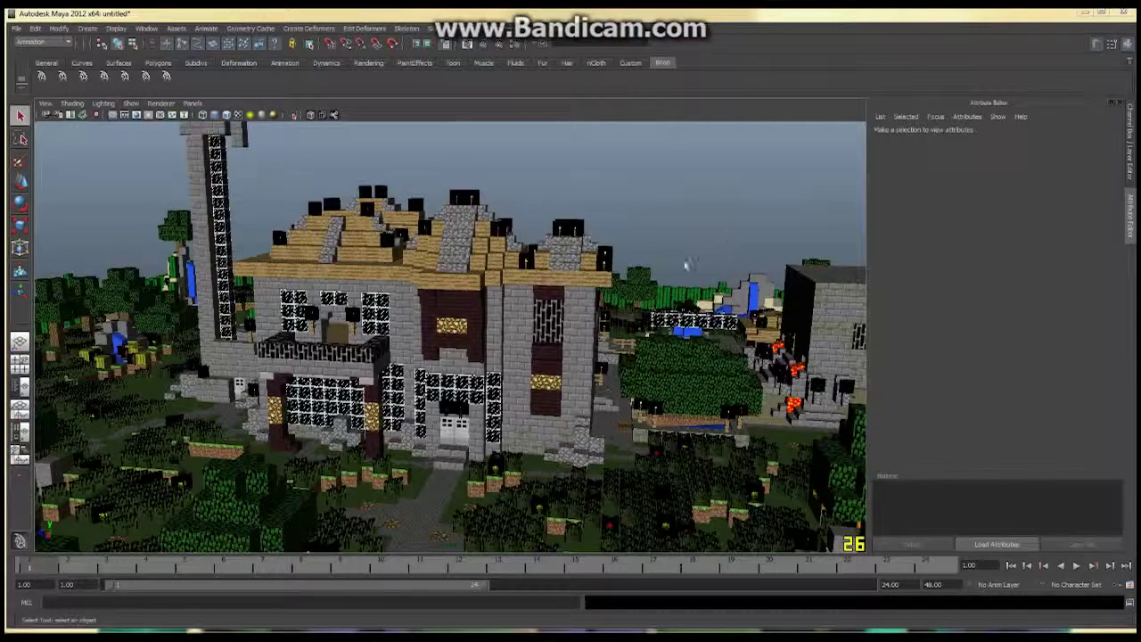
Step: Survey the Minecraft map around the mansion and stone tower, and select the lava columns at the tower's entrance
alt+drag(463, 321, 489, 339)
scroll(489, 339, up, 2)
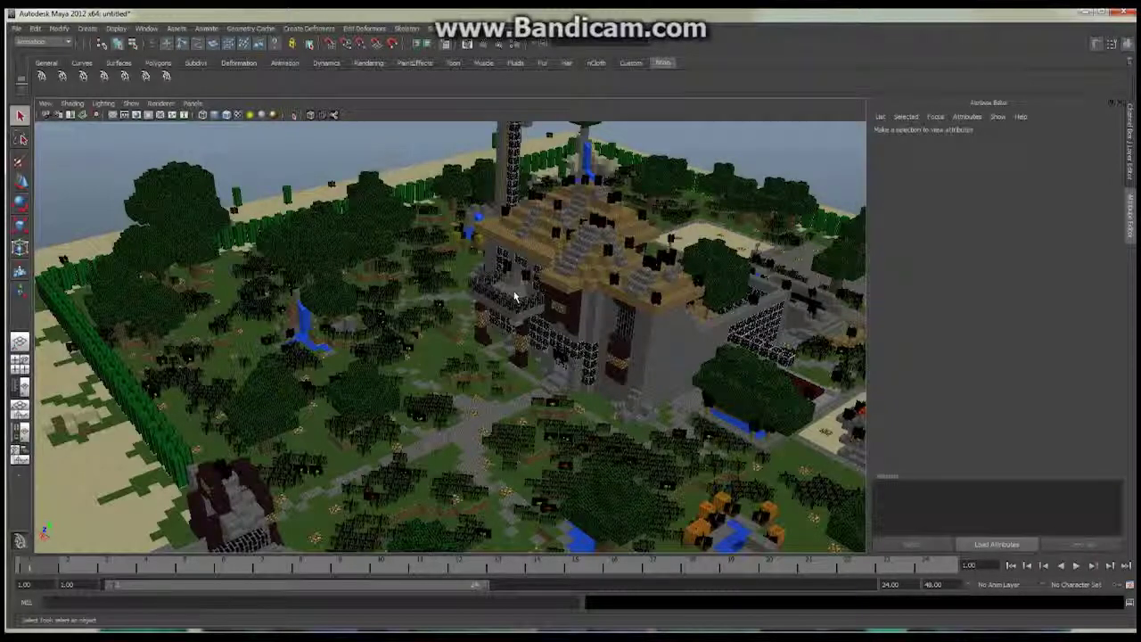
alt+drag(515, 296, 606, 303)
scroll(703, 307, up, 3)
alt+middle_drag(704, 307, 303, 317)
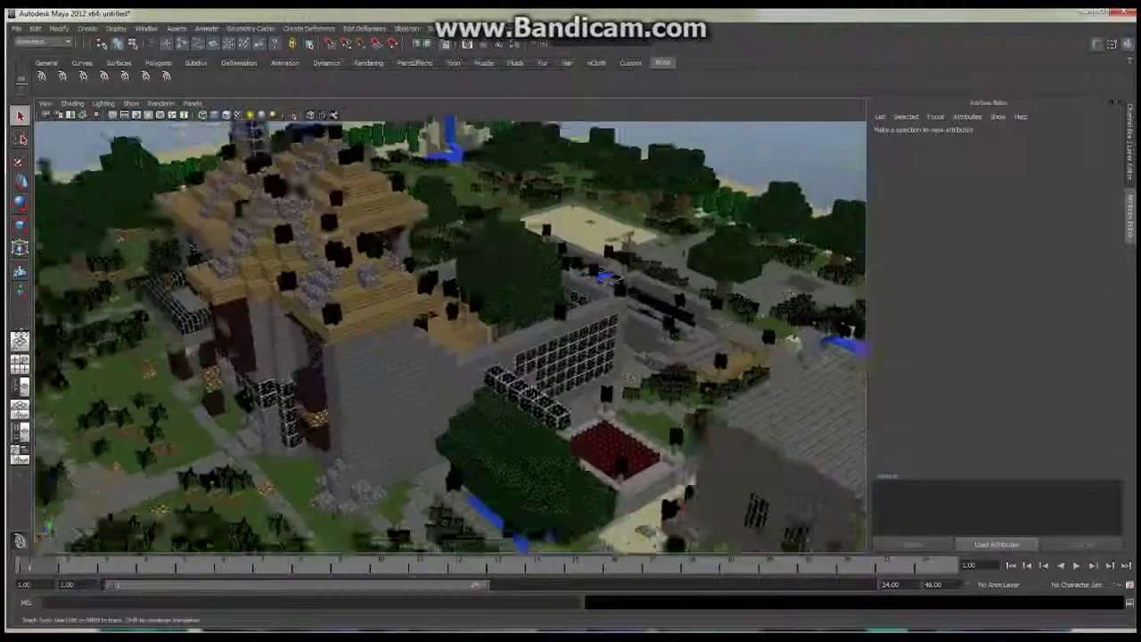
alt+drag(303, 317, 477, 352)
alt+middle_drag(477, 352, 700, 352)
alt+drag(446, 353, 436, 290)
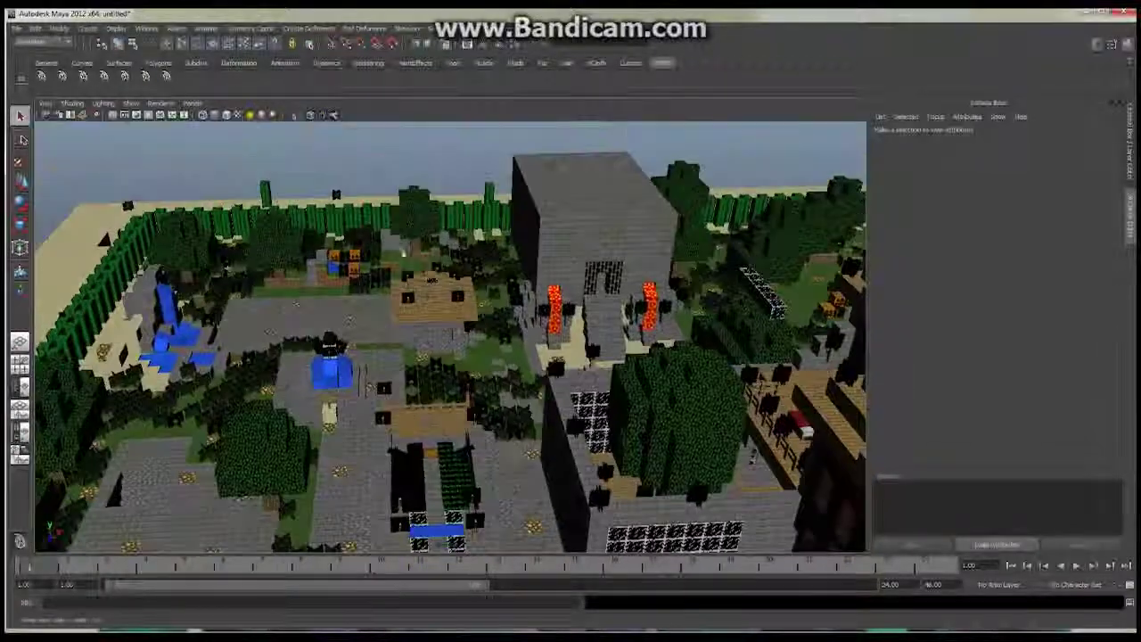
alt+right_drag(437, 290, 563, 290)
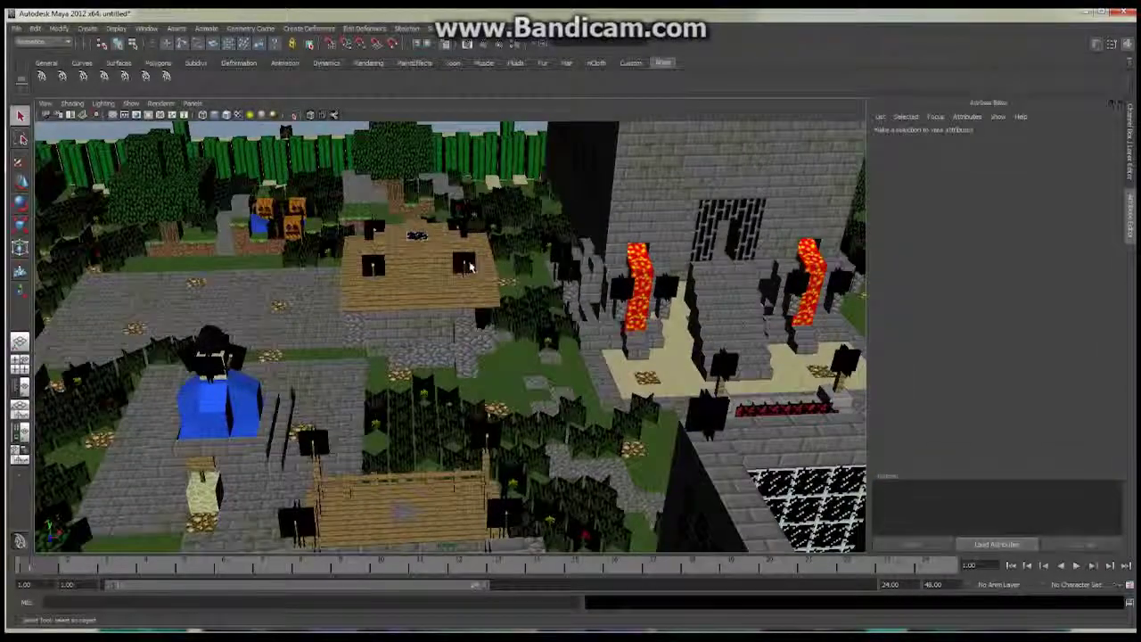
alt+middle_drag(657, 259, 679, 260)
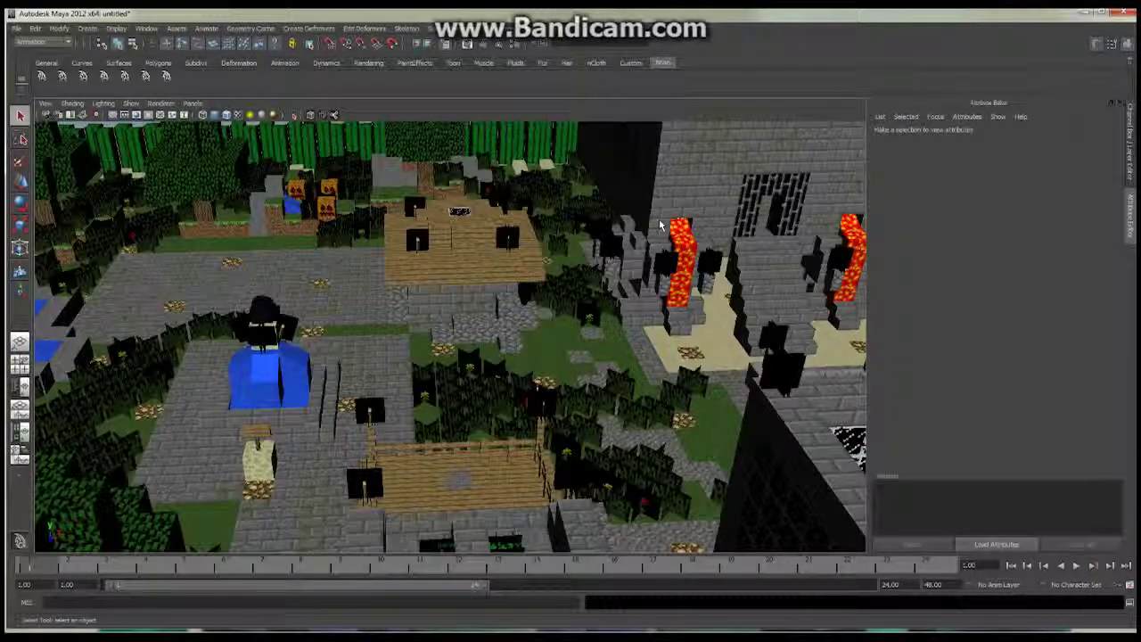
click(685, 241)
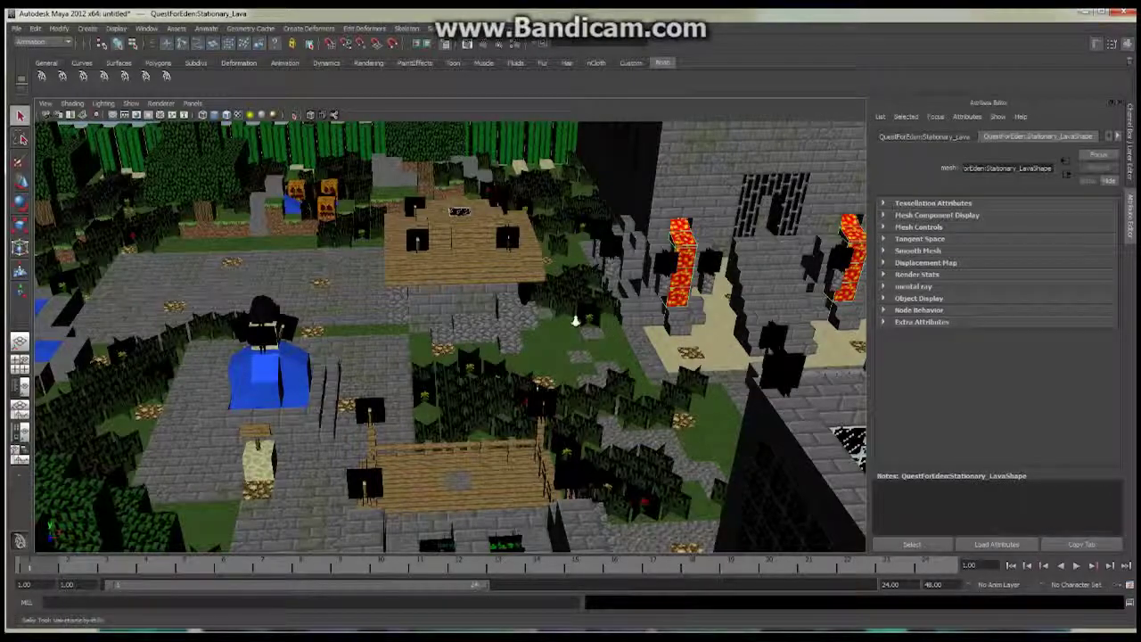
Step: Examine the mansion's front facade, including the balcony, glass windows, glowstone pillars and entrance doors
scroll(578, 319, down, 5)
alt+middle_drag(632, 358, 477, 342)
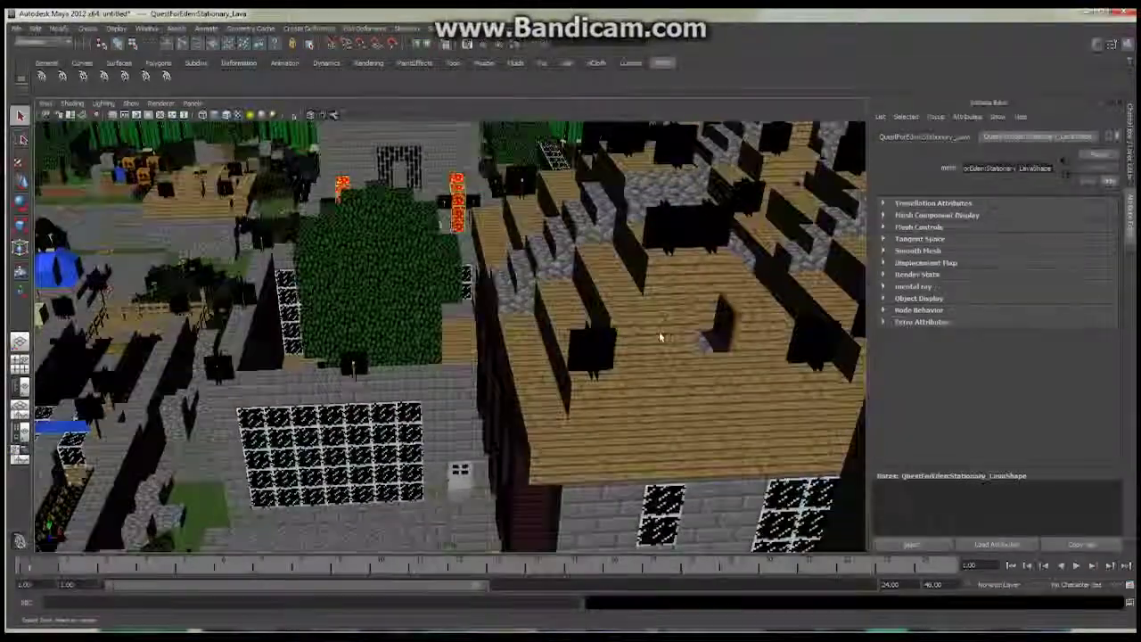
alt+drag(658, 331, 500, 316)
alt+middle_drag(607, 365, 374, 303)
alt+drag(535, 357, 455, 254)
alt+middle_drag(218, 299, 318, 306)
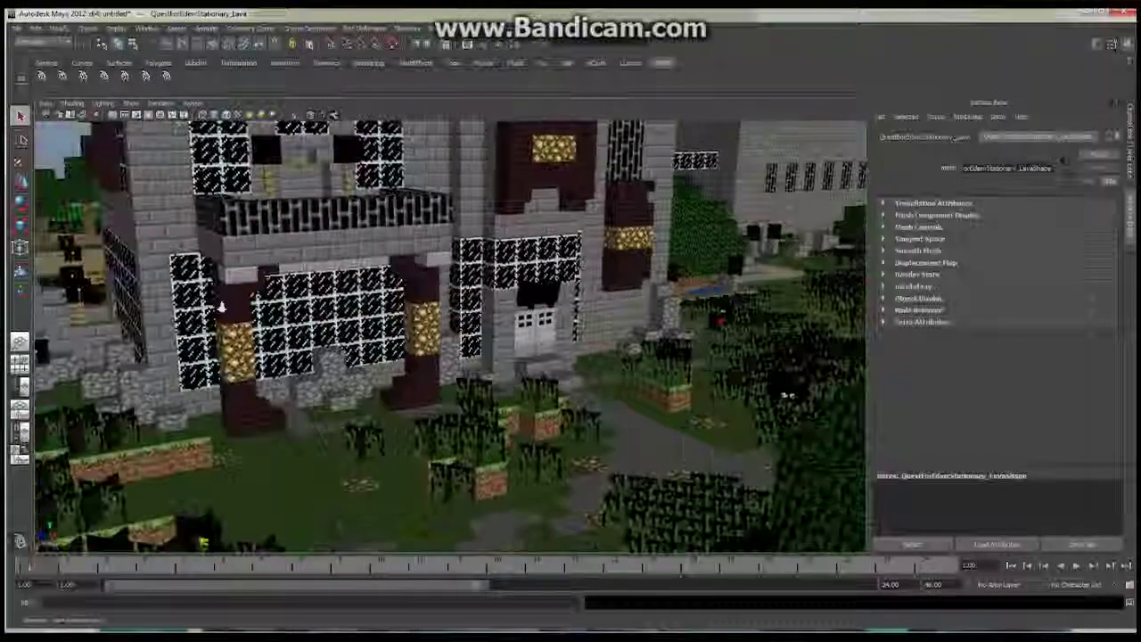
scroll(318, 305, up, 3)
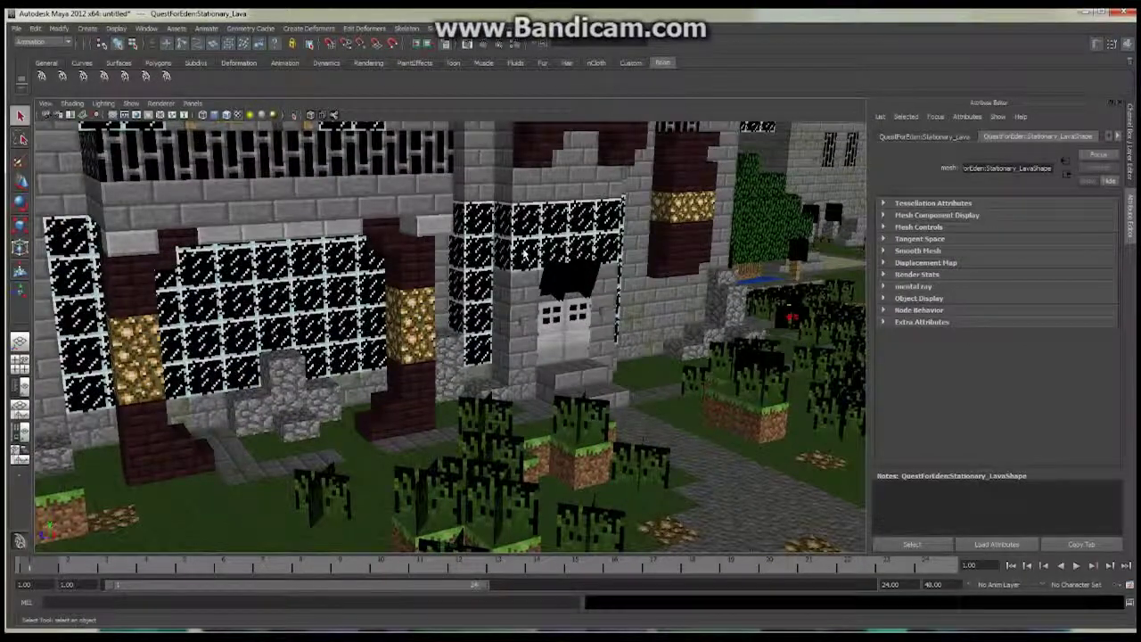
alt+middle_drag(450, 223, 480, 321)
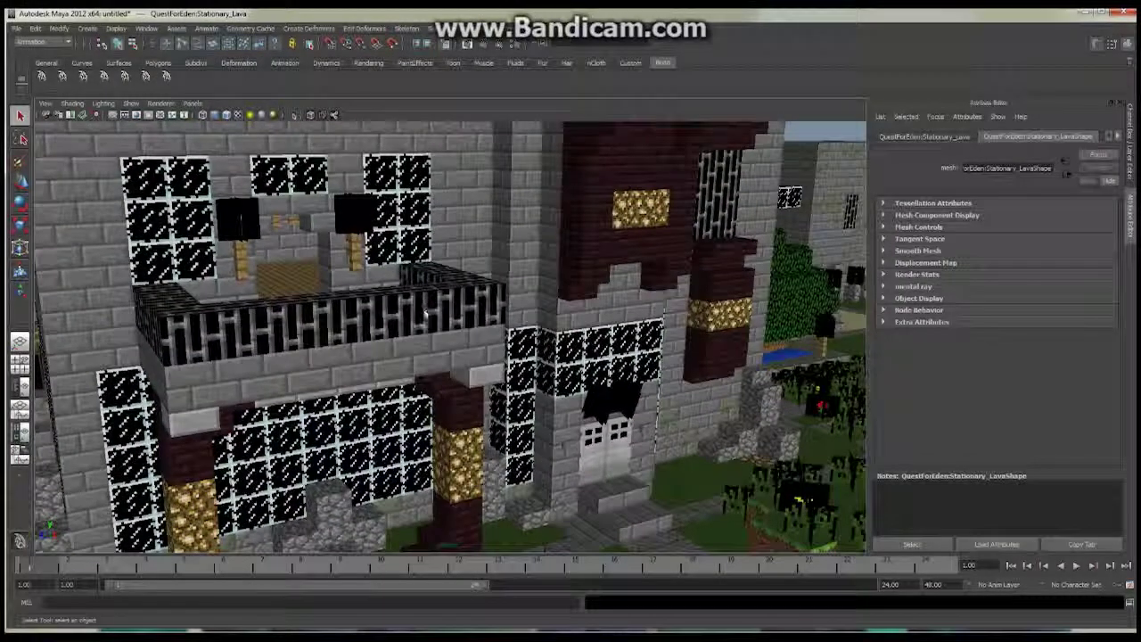
alt+drag(426, 312, 237, 330)
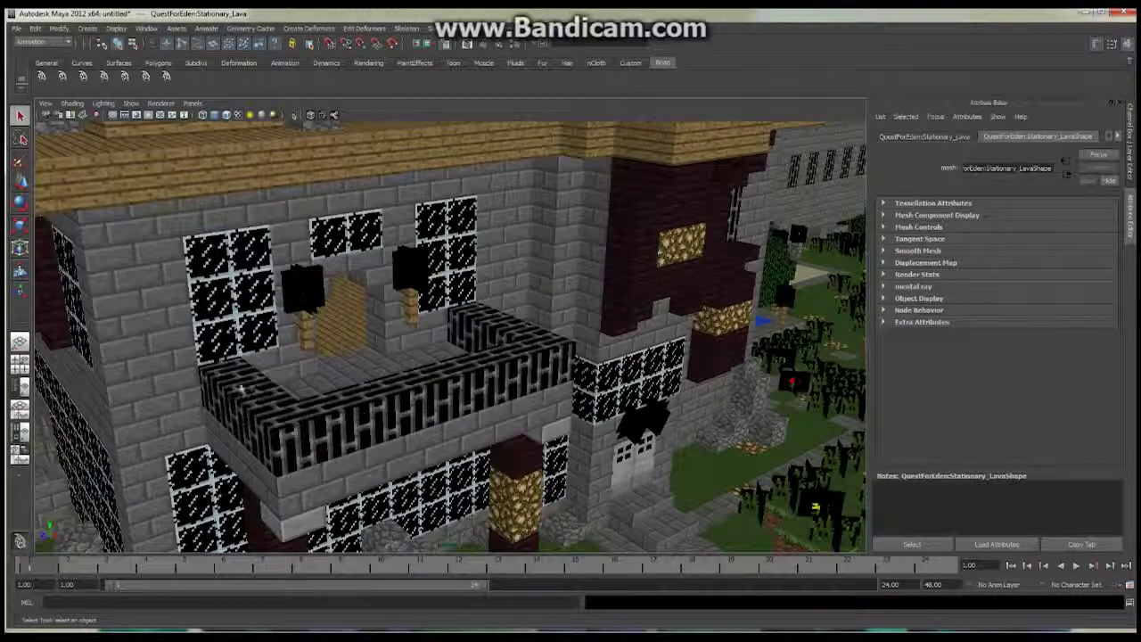
alt+middle_drag(518, 371, 518, 332)
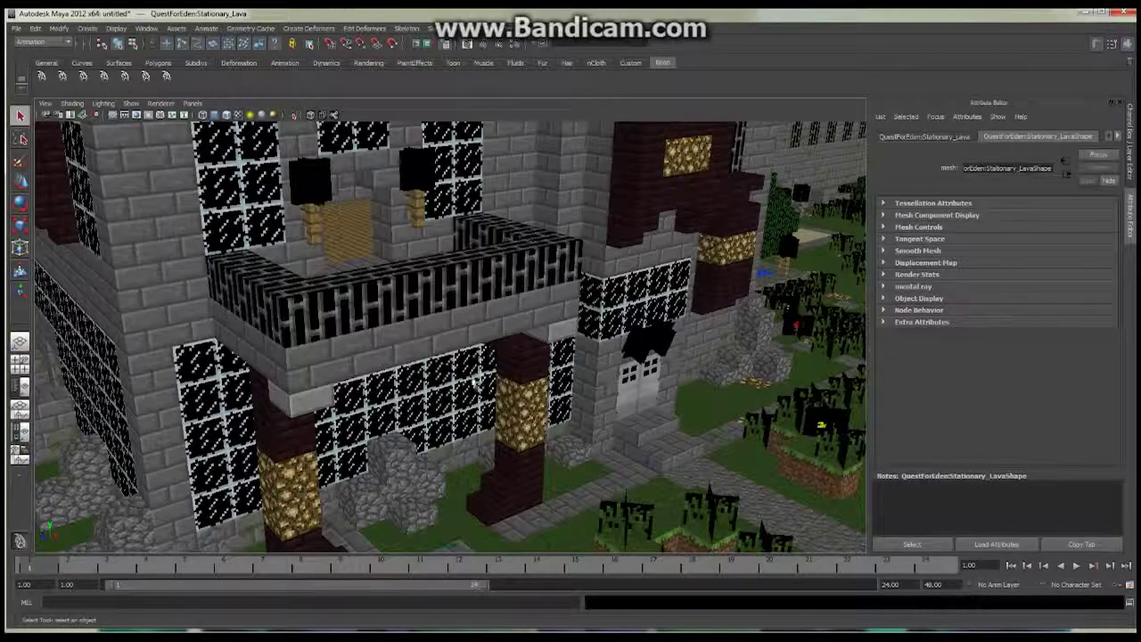
alt+right_drag(716, 473, 545, 484)
alt+middle_drag(545, 484, 490, 389)
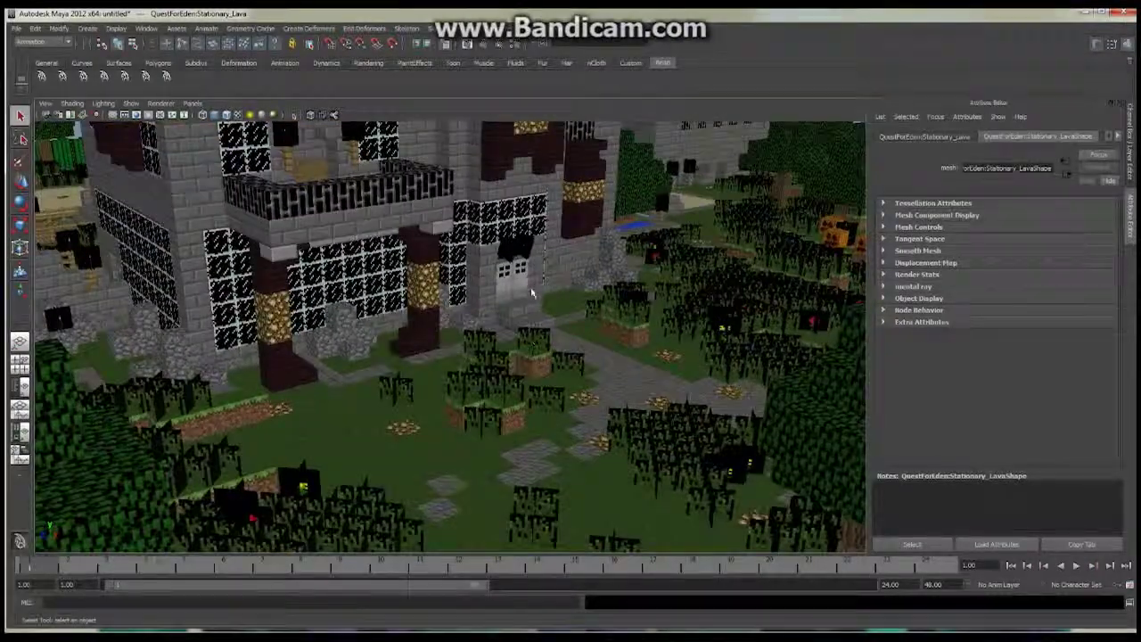
alt+drag(532, 290, 456, 237)
alt+right_drag(456, 236, 386, 403)
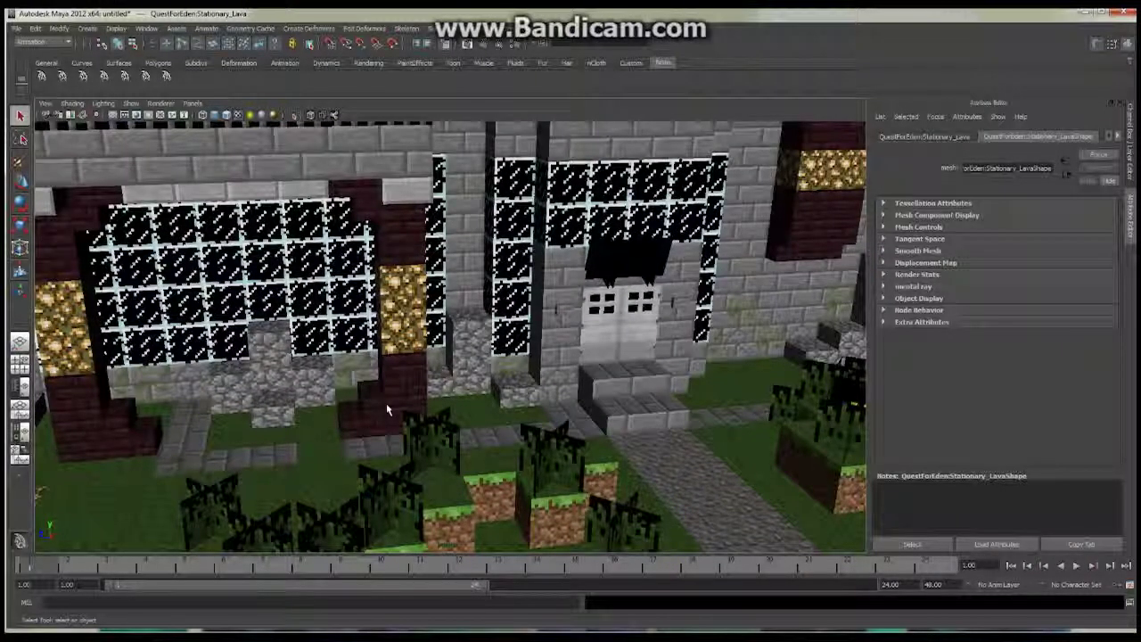
alt+middle_drag(264, 349, 401, 408)
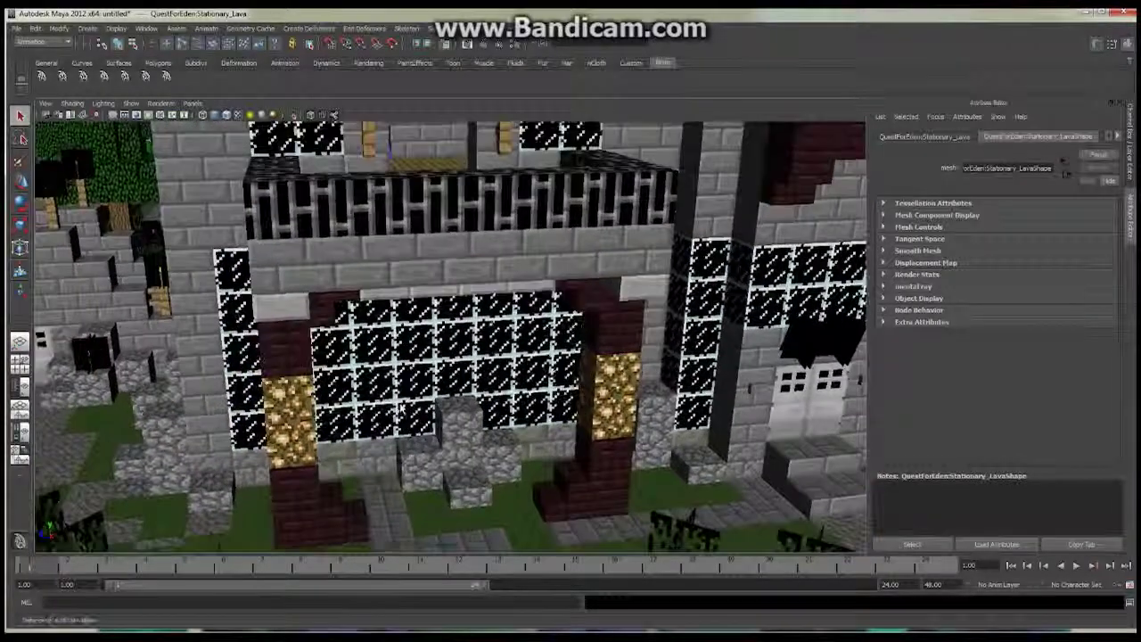
Step: Select the enchantment table inside the mansion and frame it in the view
alt+right_drag(401, 408, 820, 224)
alt+right_drag(300, 357, 533, 380)
alt+right_drag(258, 381, 417, 376)
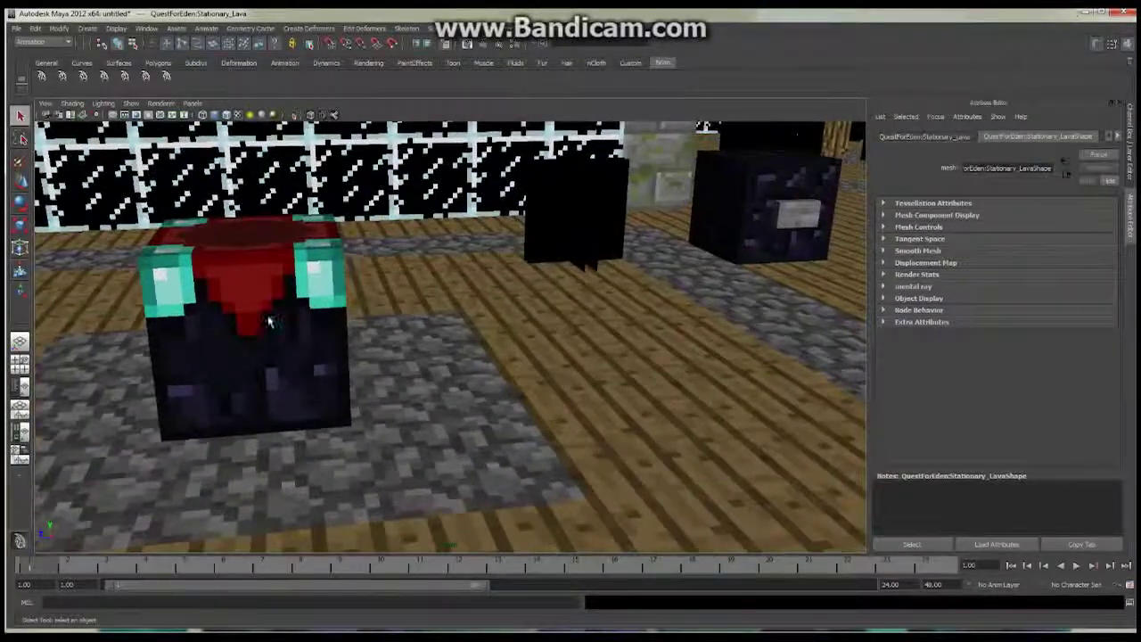
click(254, 322)
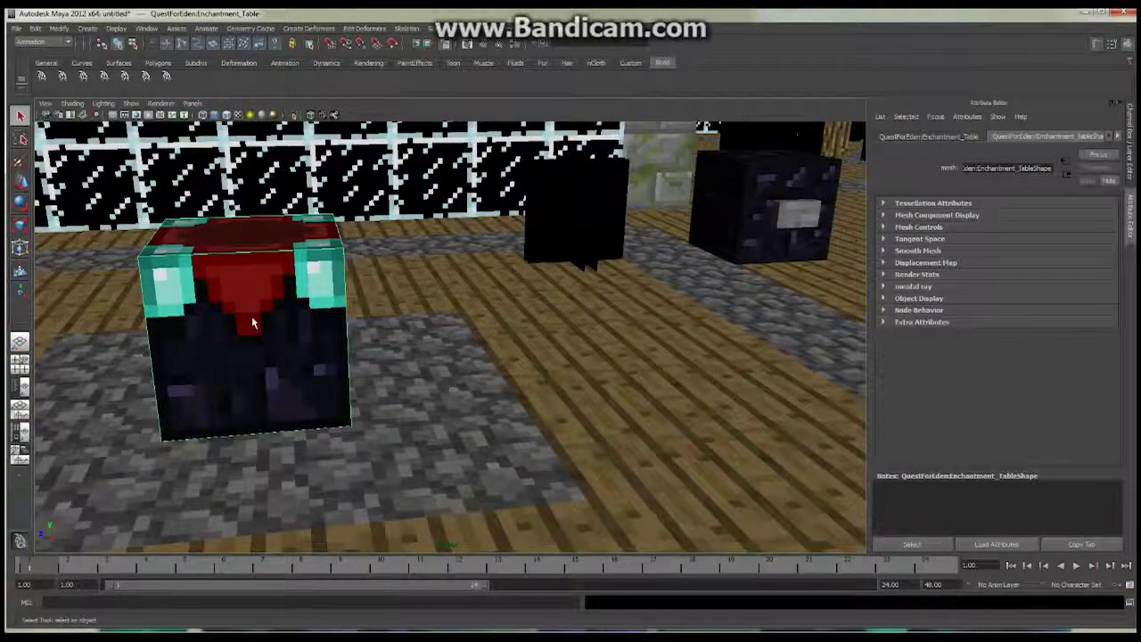
key(f)
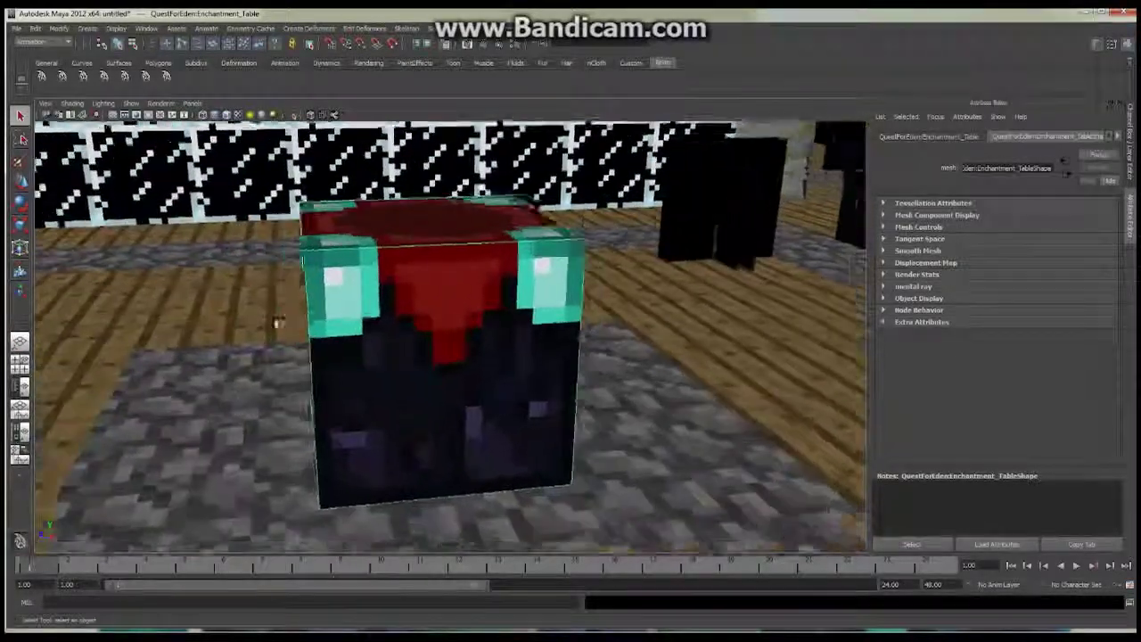
Step: Inspect the enchantment table from several angles along with the surrounding room and its back wall
alt+middle_drag(279, 323, 305, 329)
alt+right_drag(814, 326, 611, 334)
alt+drag(496, 347, 573, 348)
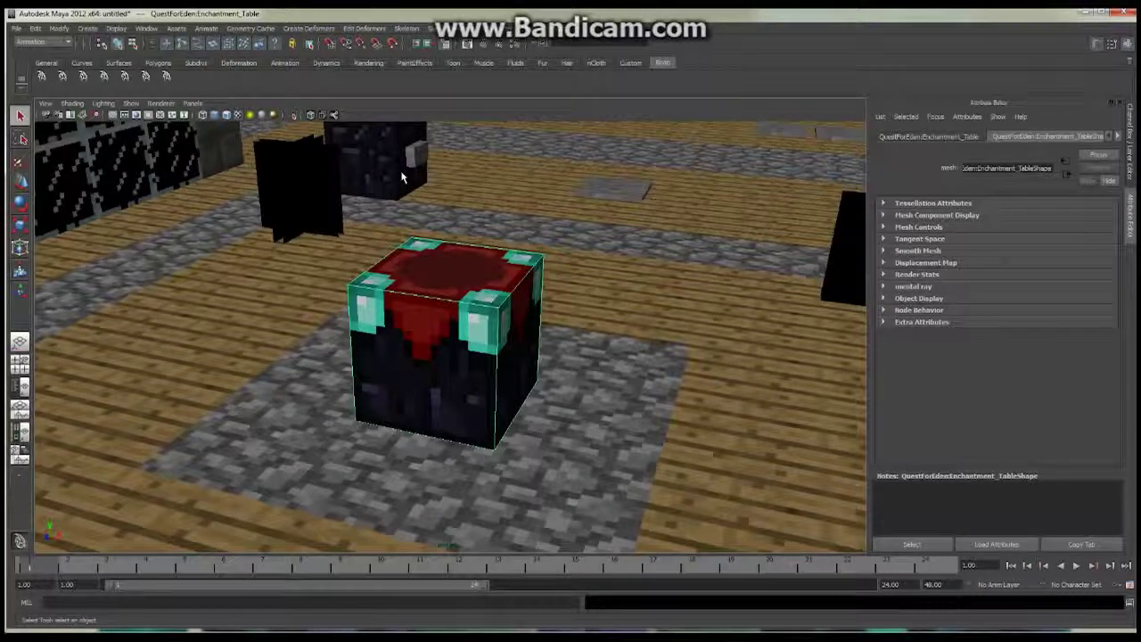
alt+drag(422, 221, 637, 353)
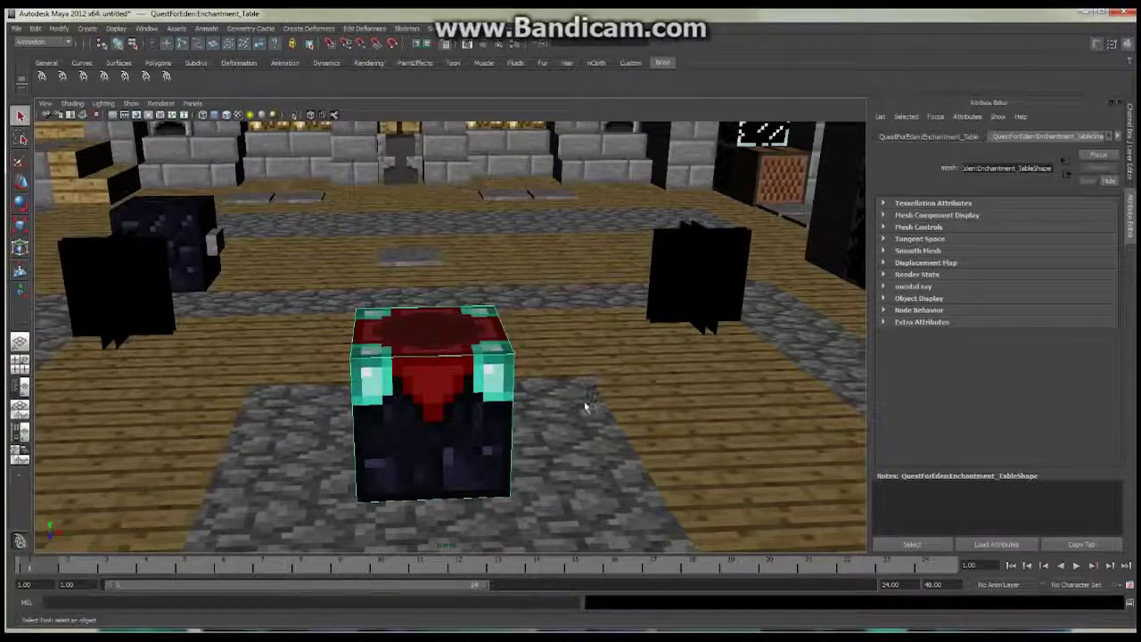
alt+middle_drag(617, 421, 497, 305)
alt+drag(411, 327, 415, 250)
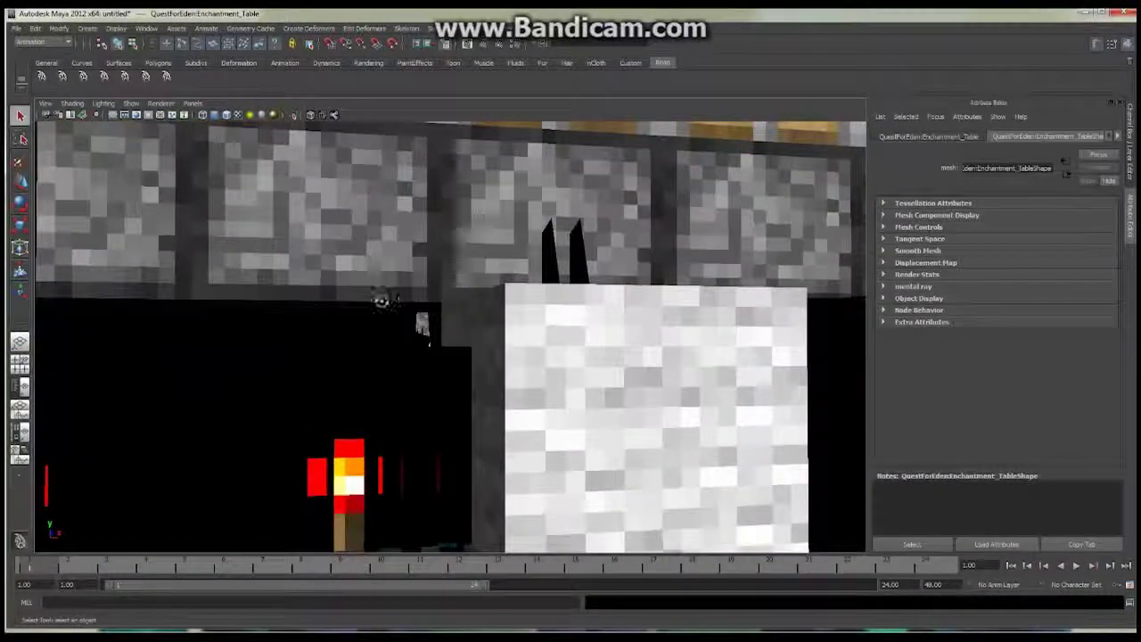
mouse_move(380, 298)
alt+mouse_down()
mouse_move(507, 298)
mouse_move(586, 351)
mouse_move(520, 347)
mouse_move(484, 306)
mouse_move(612, 276)
mouse_move(348, 334)
mouse_move(272, 324)
mouse_move(348, 306)
mouse_move(339, 401)
mouse_move(464, 308)
mouse_move(499, 306)
mouse_move(501, 262)
mouse_move(481, 303)
mouse_move(446, 330)
mouse_move(387, 338)
mouse_move(420, 357)
mouse_move(330, 377)
mouse_move(357, 366)
mouse_move(351, 376)
alt+mouse_up()
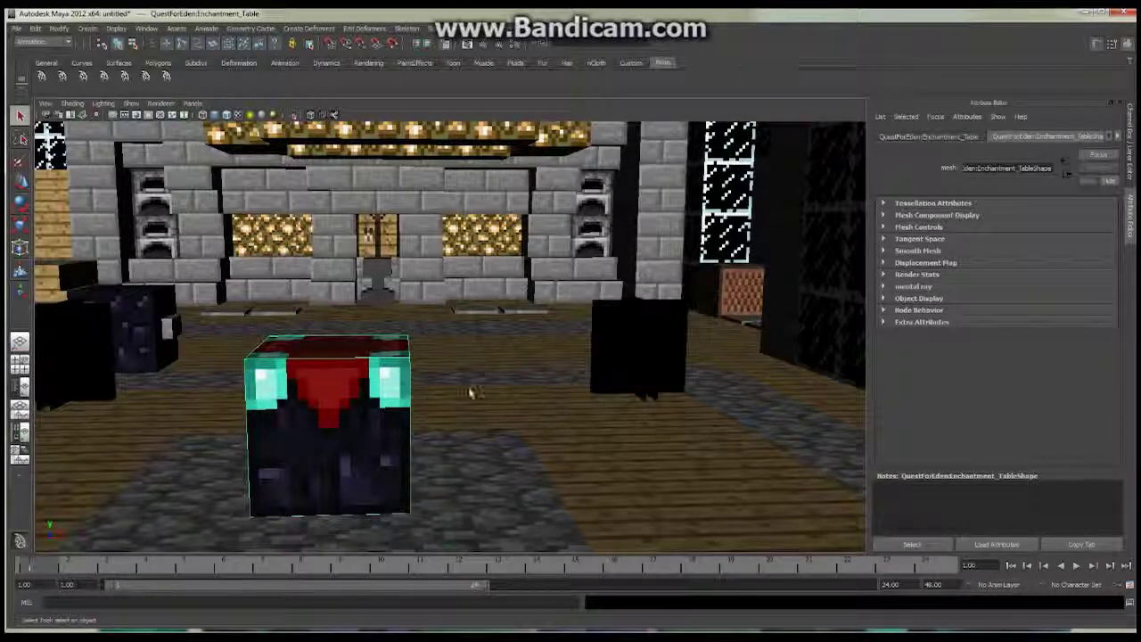
alt+drag(472, 392, 490, 352)
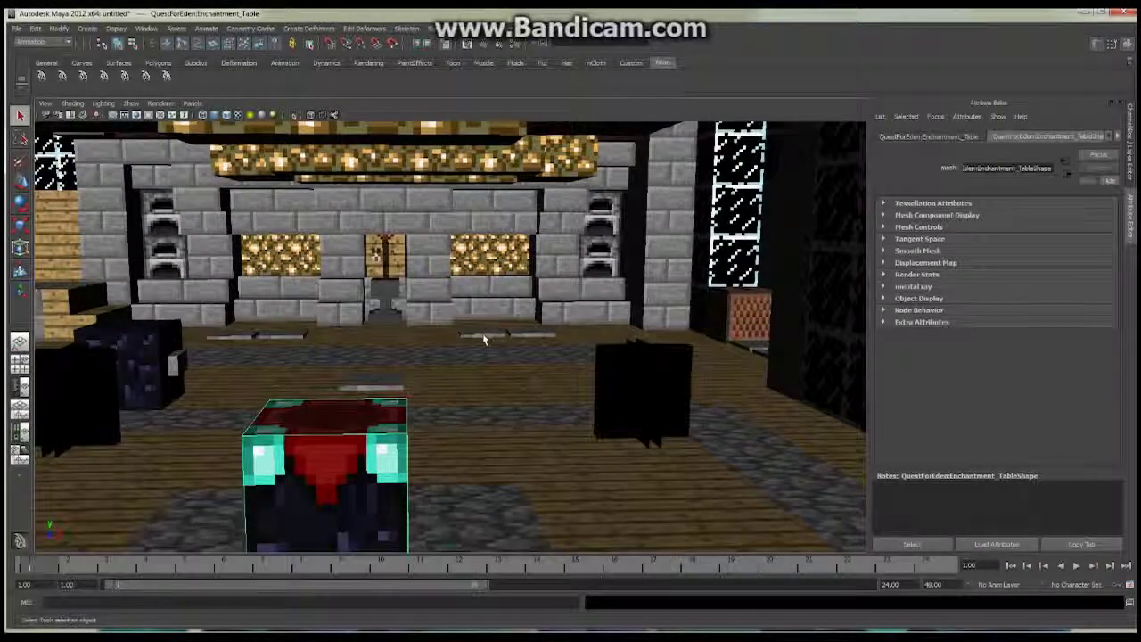
Step: Select the wooden plank floor mesh, and replace that selection with the iron doors beside the ender chest
click(484, 339)
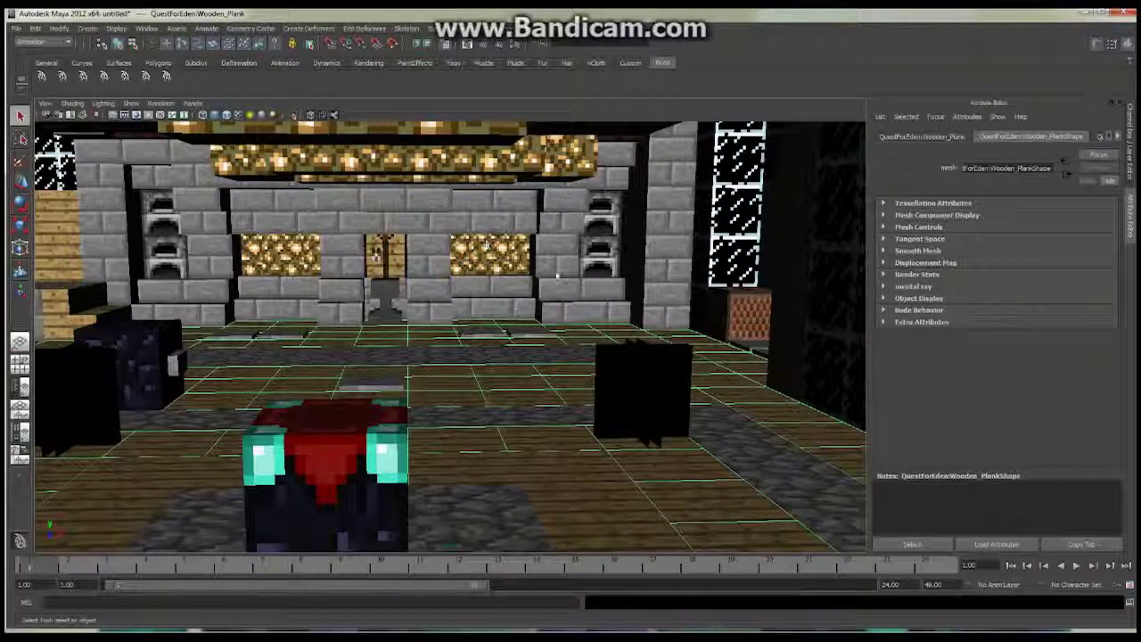
alt+drag(487, 243, 410, 335)
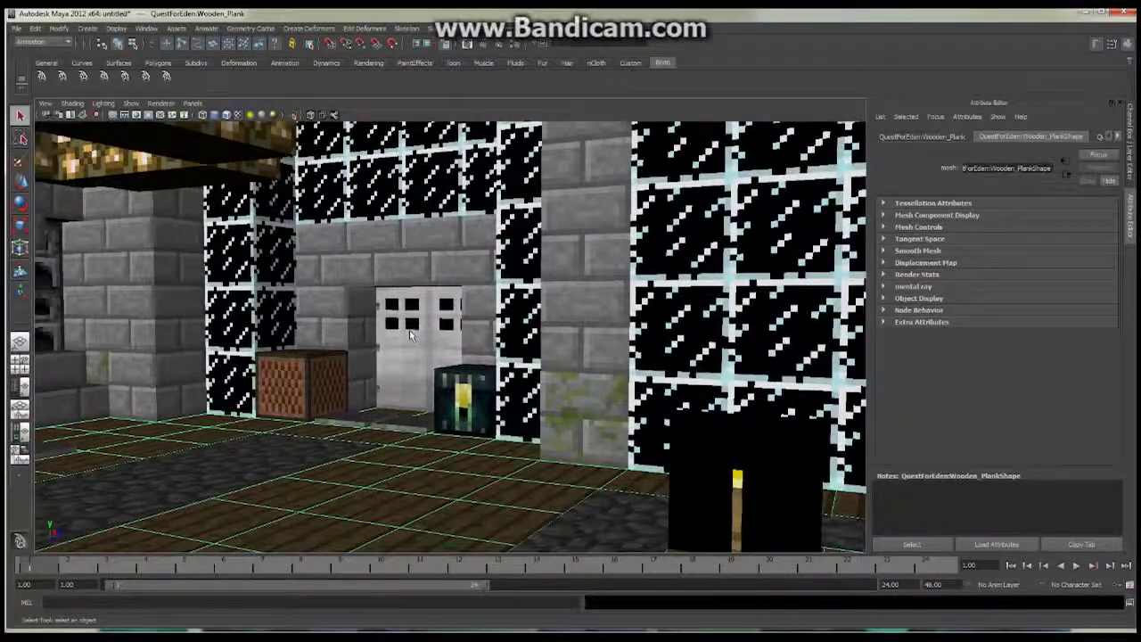
click(410, 335)
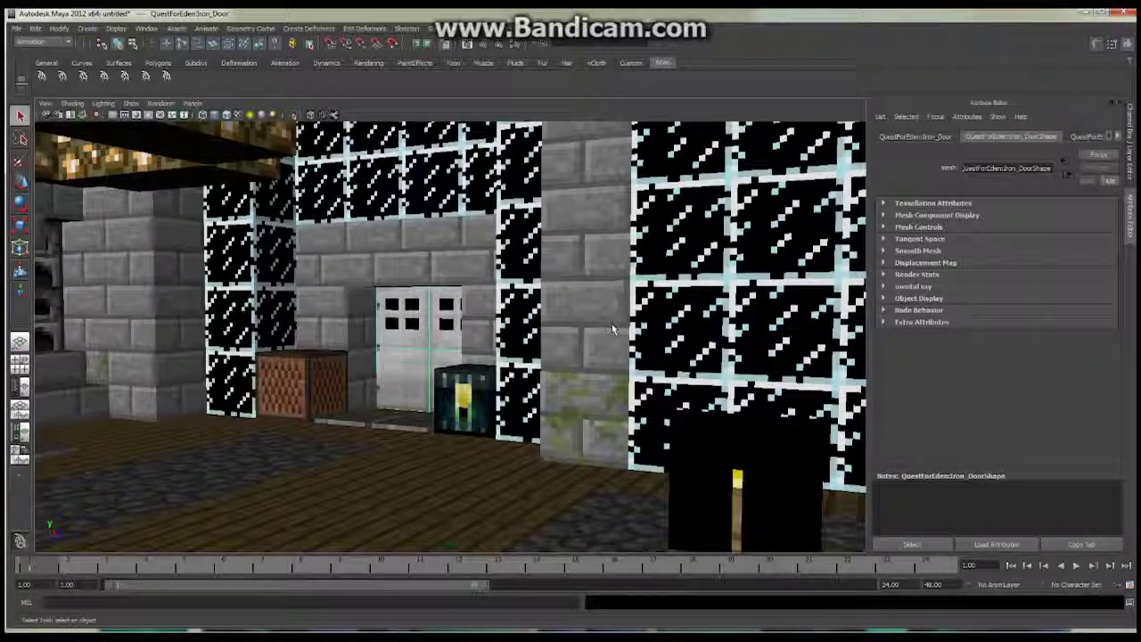
Step: Examine the glass windows and entrance doors on the mansion's front from outside
scroll(739, 365, down, 2)
scroll(739, 367, down, 2)
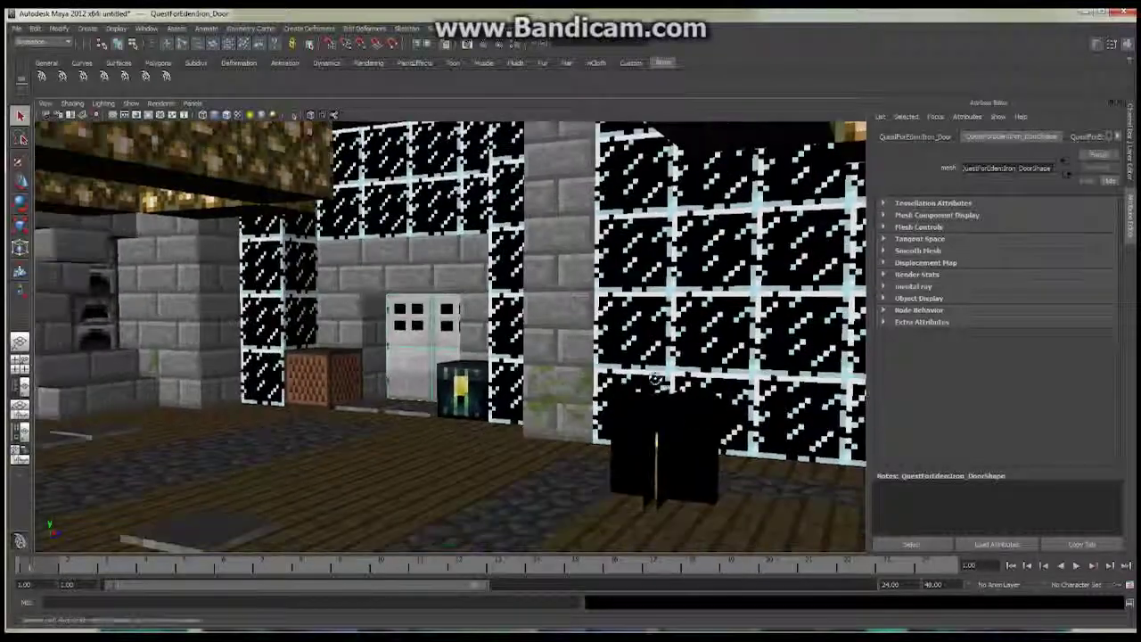
alt+drag(657, 382, 657, 395)
alt+middle_drag(657, 395, 334, 307)
scroll(463, 348, down, 3)
alt+drag(334, 307, 528, 334)
scroll(528, 335, down, 3)
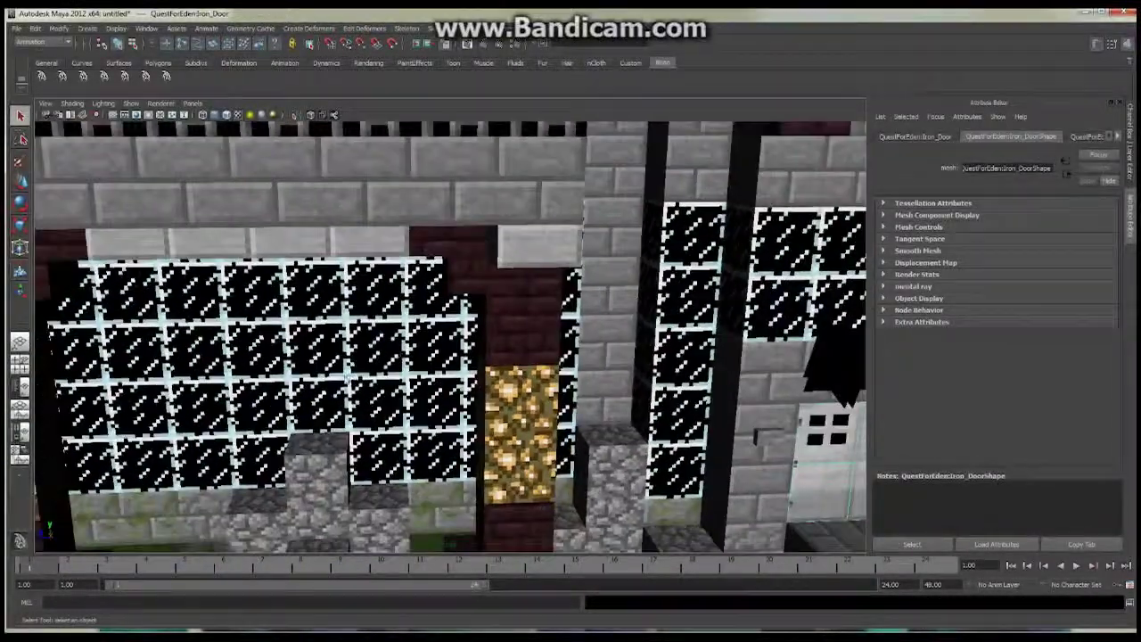
alt+middle_drag(346, 379, 437, 314)
scroll(437, 314, down, 3)
alt+middle_drag(401, 354, 430, 349)
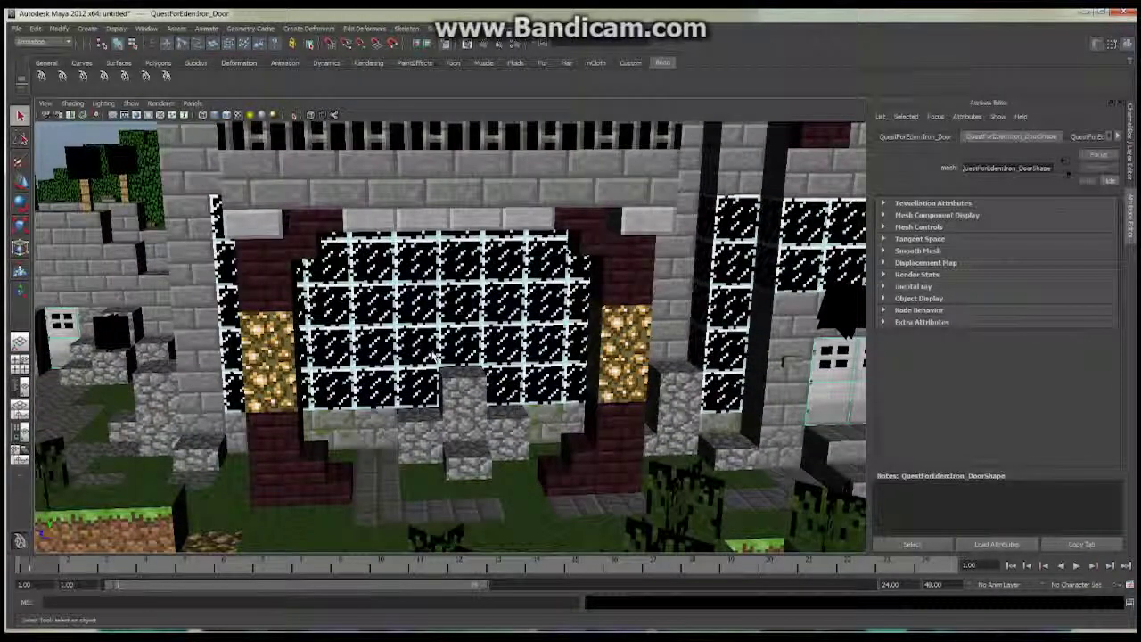
alt+drag(542, 415, 479, 406)
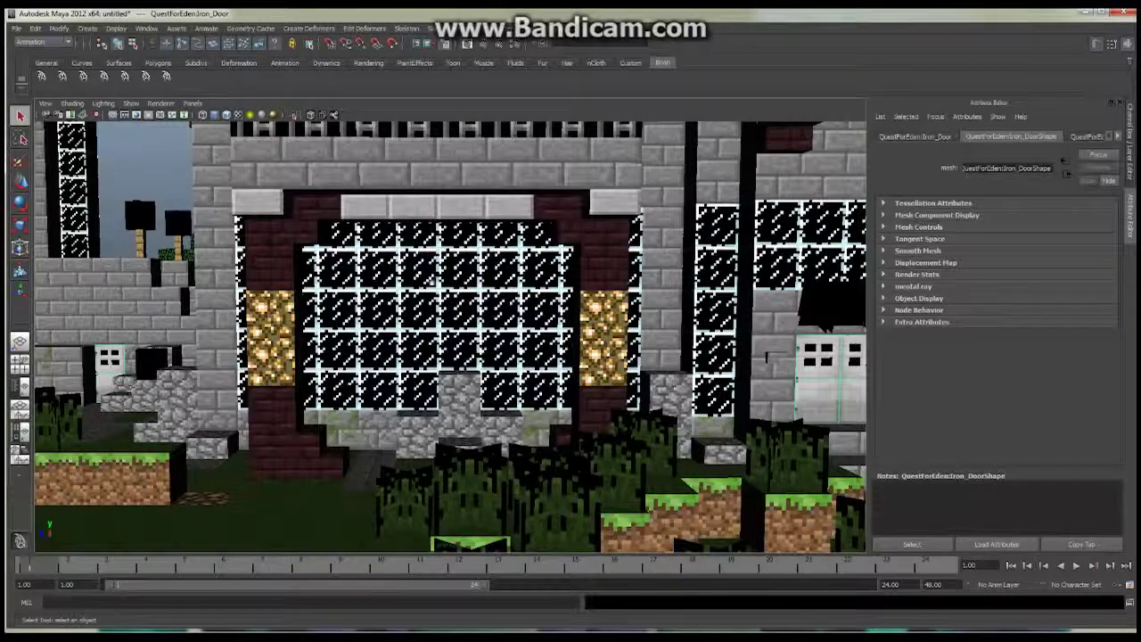
alt+middle_drag(738, 355, 719, 363)
alt+middle_drag(601, 244, 540, 318)
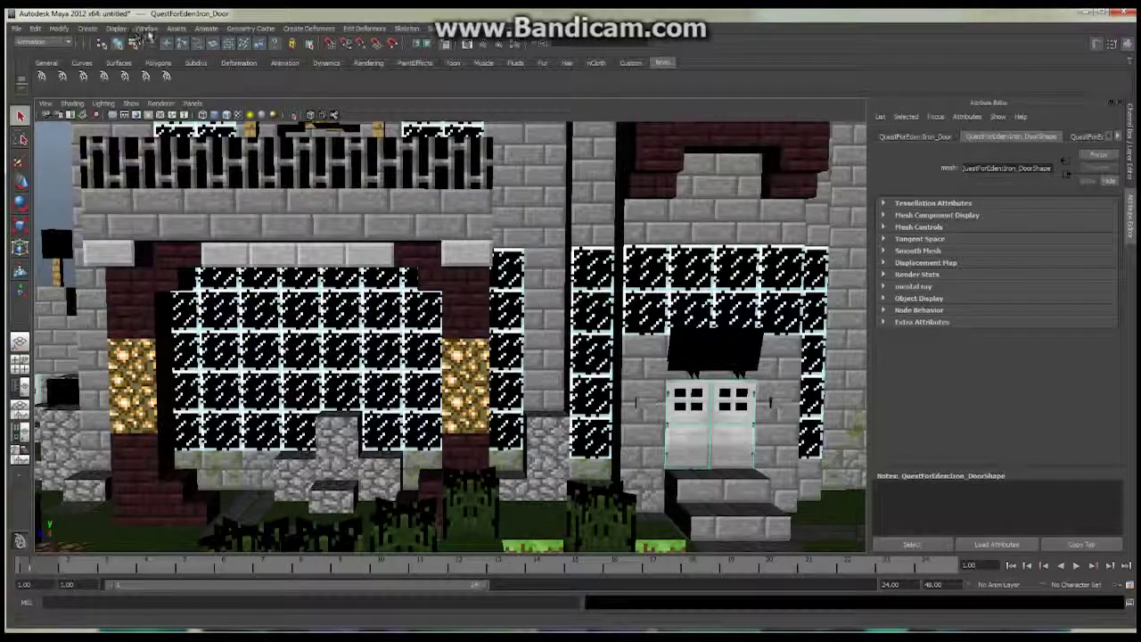
Step: Open the Hypershade and move its window aside so the mansion's large glass window stays in view
click(146, 28)
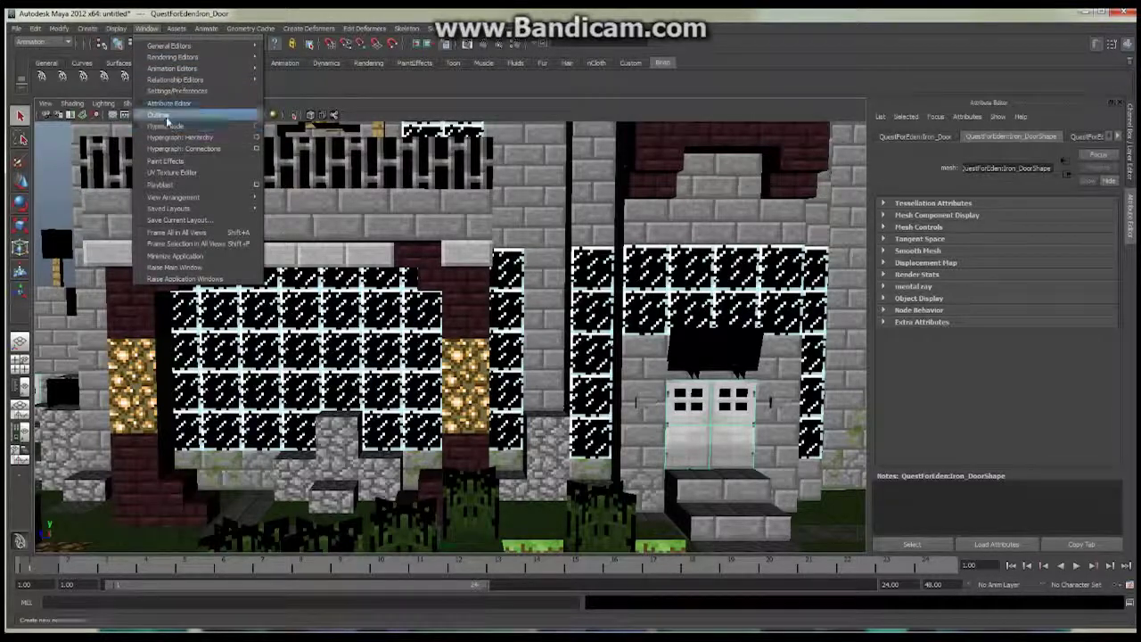
mouse_move(205, 57)
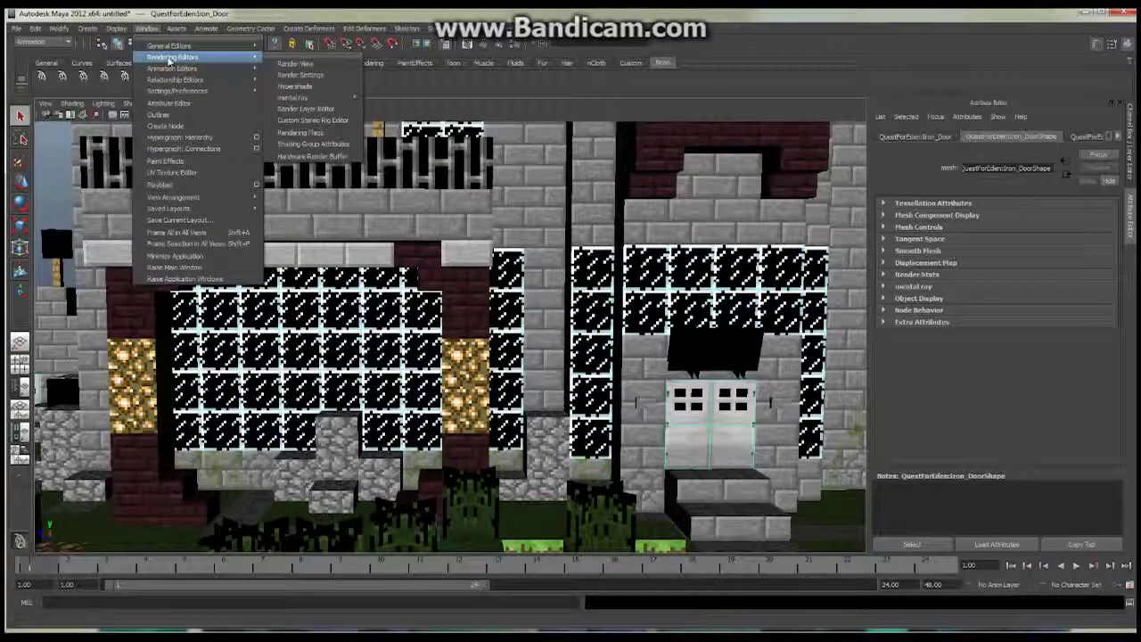
click(297, 87)
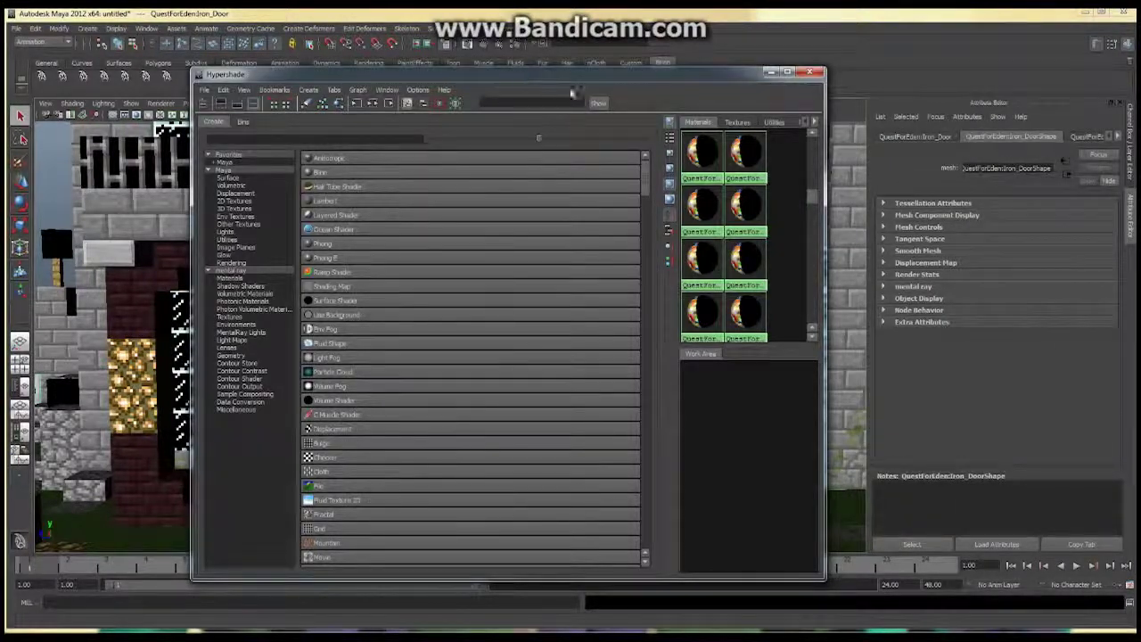
drag(583, 81, 808, 70)
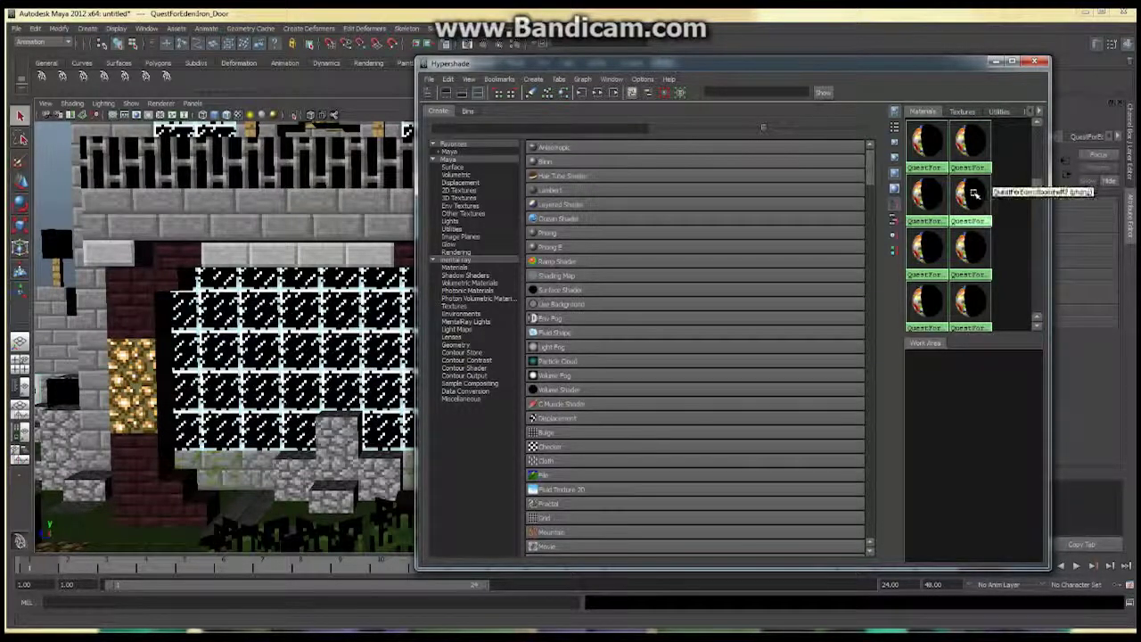
Step: Select the QuestForEden:Glass2 material in the Hypershade and move the window off its attributes
drag(1037, 186, 1040, 205)
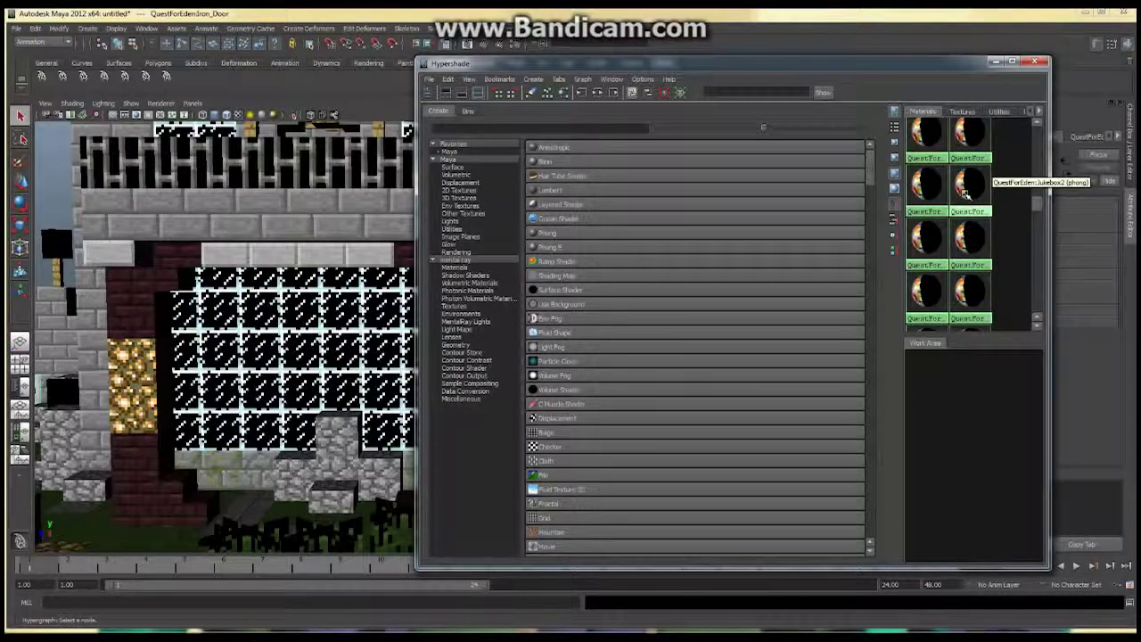
drag(1040, 205, 1039, 189)
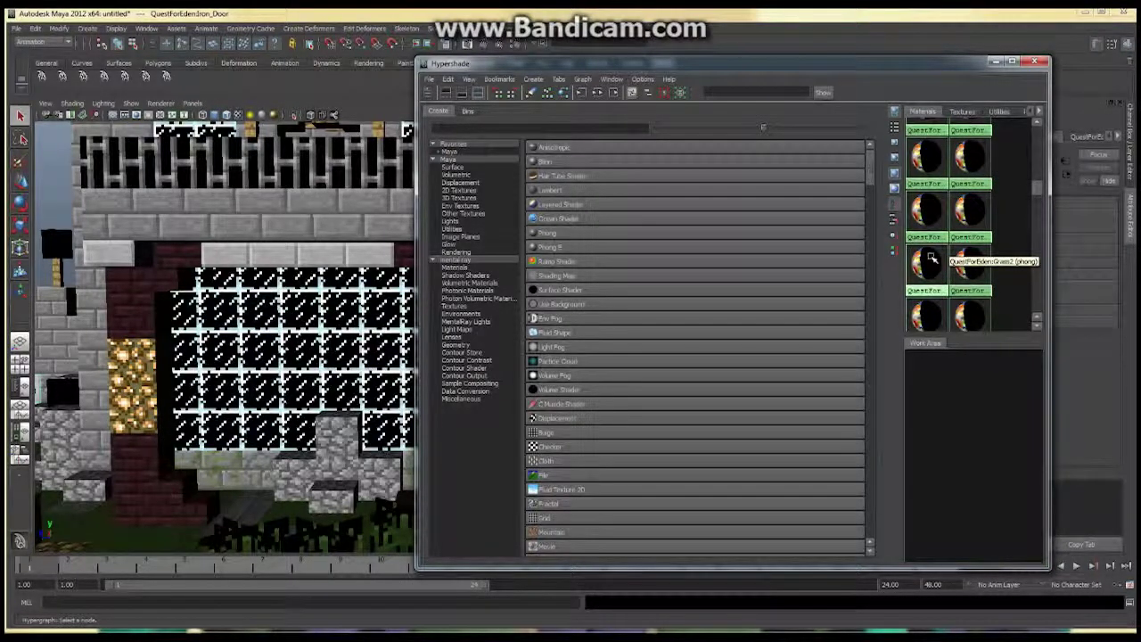
click(928, 167)
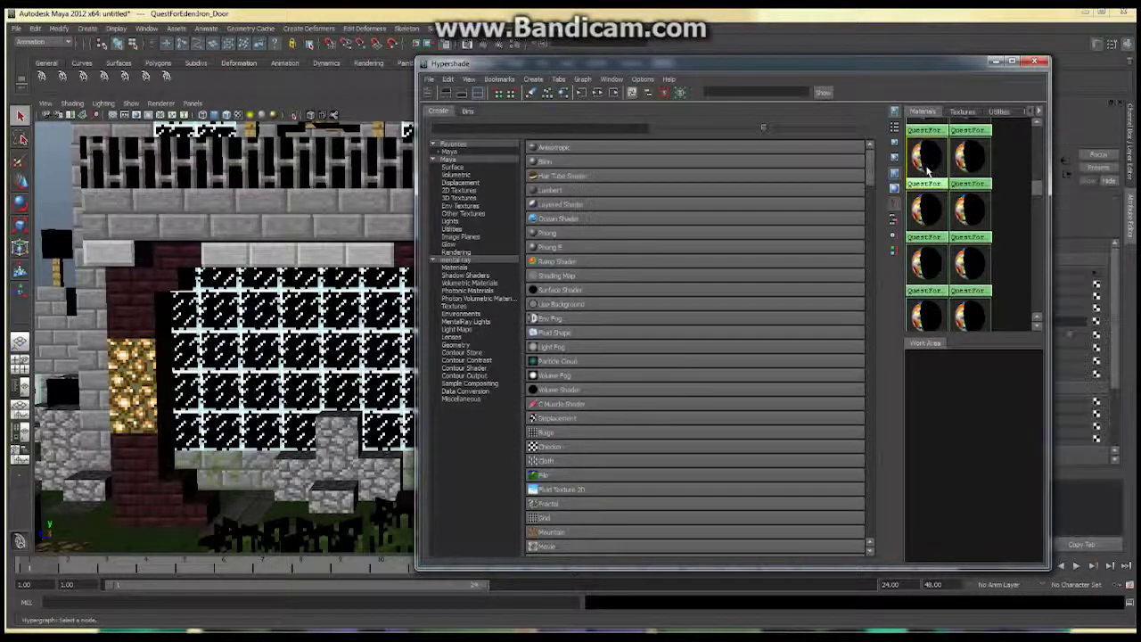
drag(862, 64, 639, 66)
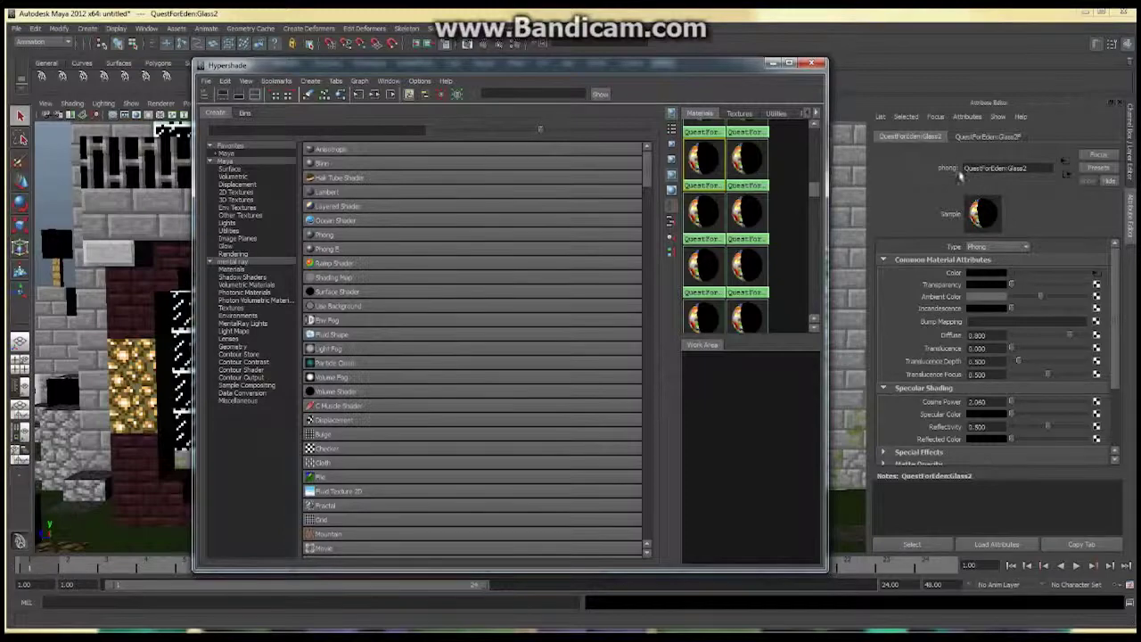
Step: Clear the Hypershade out of view, render the mansion's front to check the untreated glass, and close the render
click(772, 64)
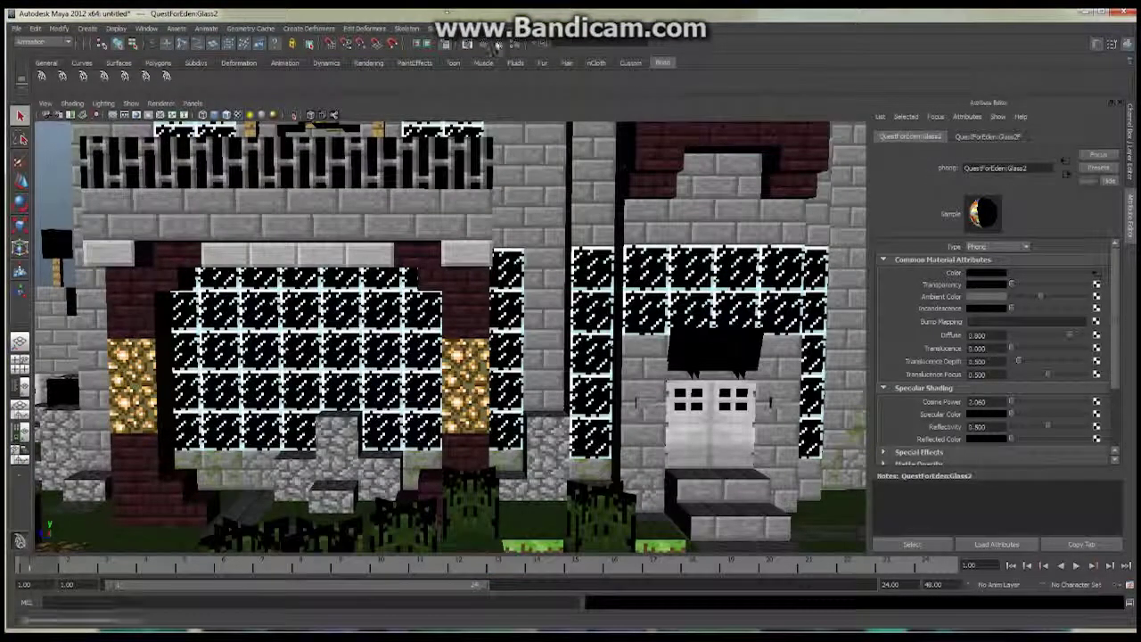
click(482, 44)
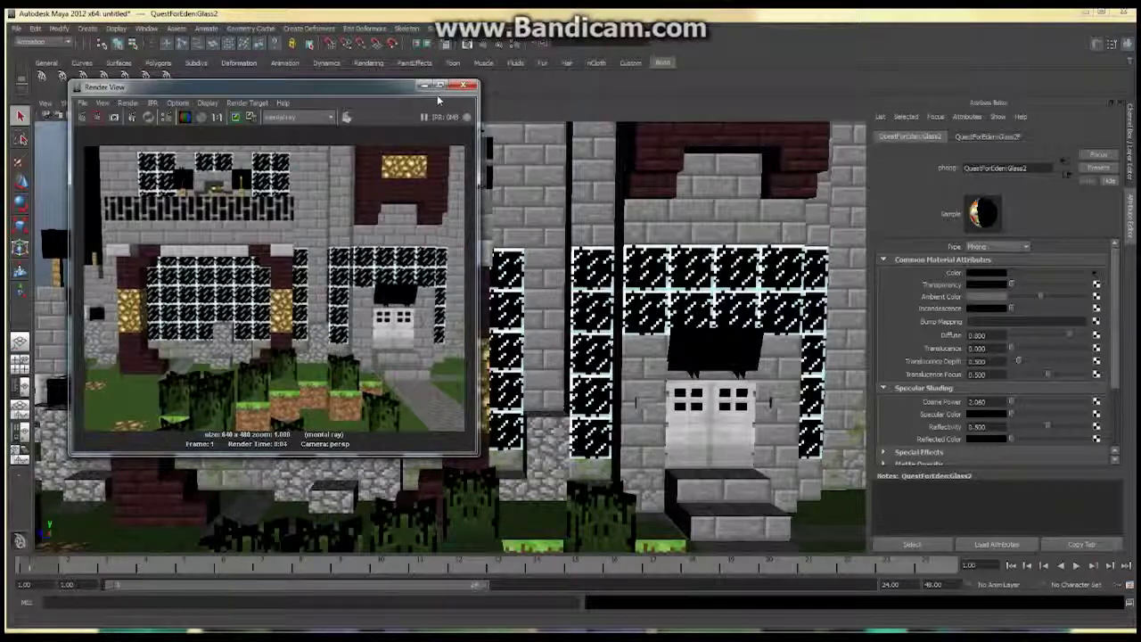
click(462, 85)
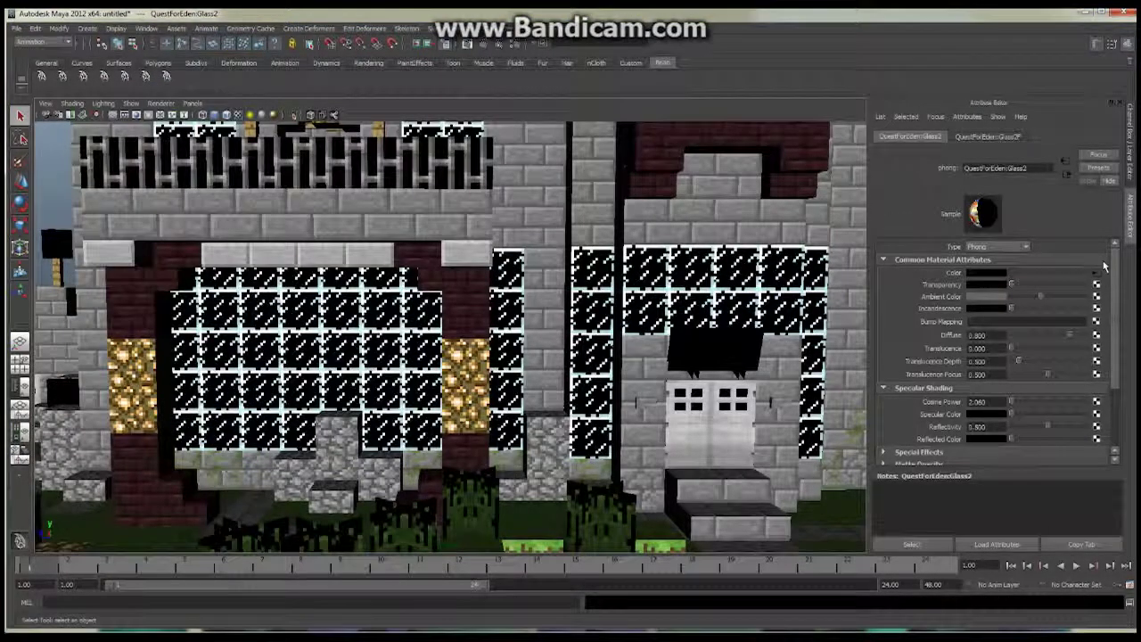
Step: Set the filter type of the Glass2 material's color file texture to Off
click(987, 136)
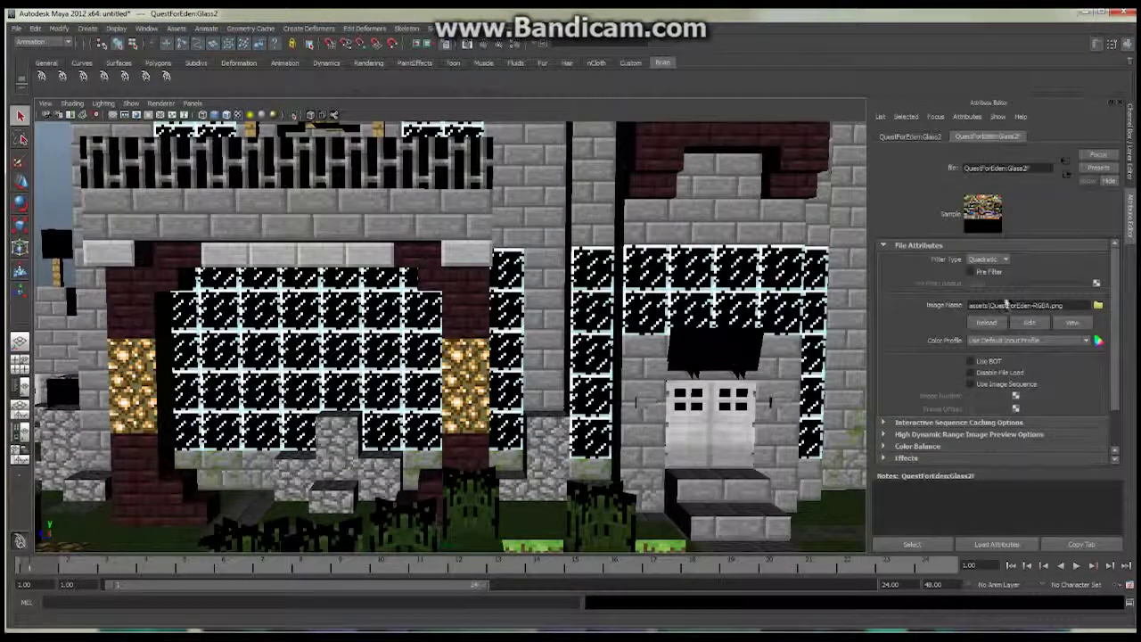
click(1005, 260)
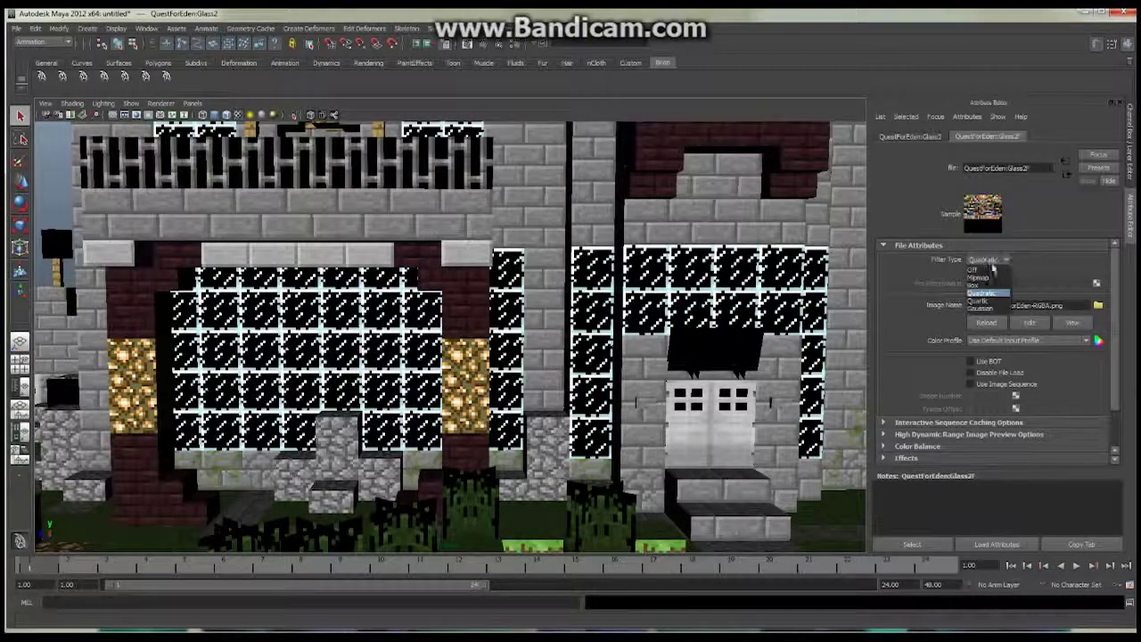
click(985, 259)
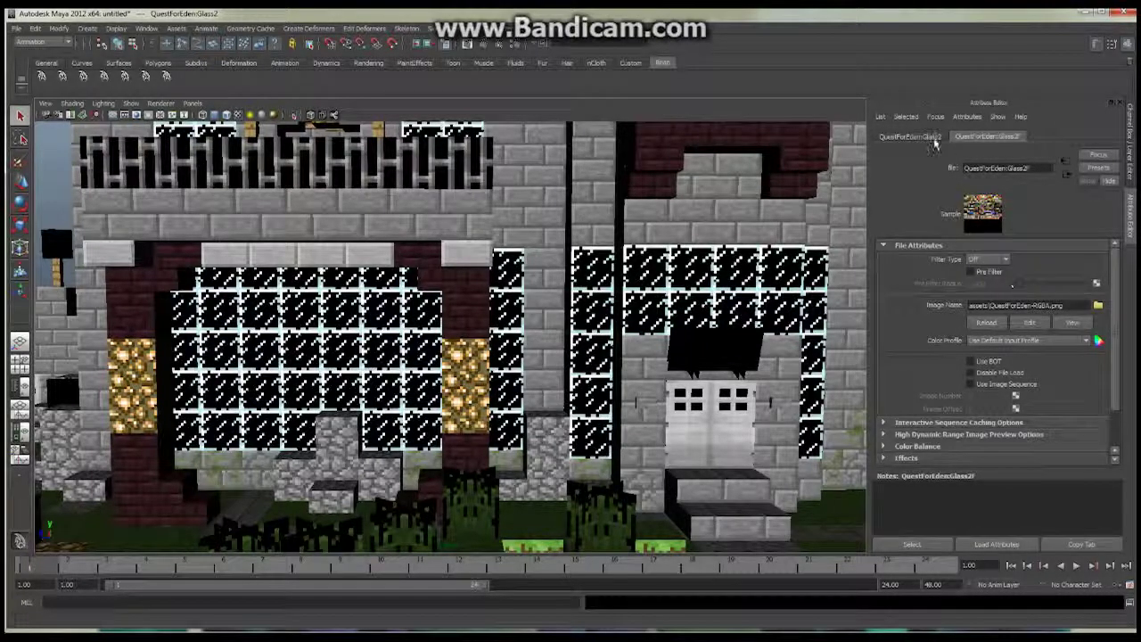
Step: Map the Glass2 material's transparency to a new file texture with its filter type set to Off
click(916, 138)
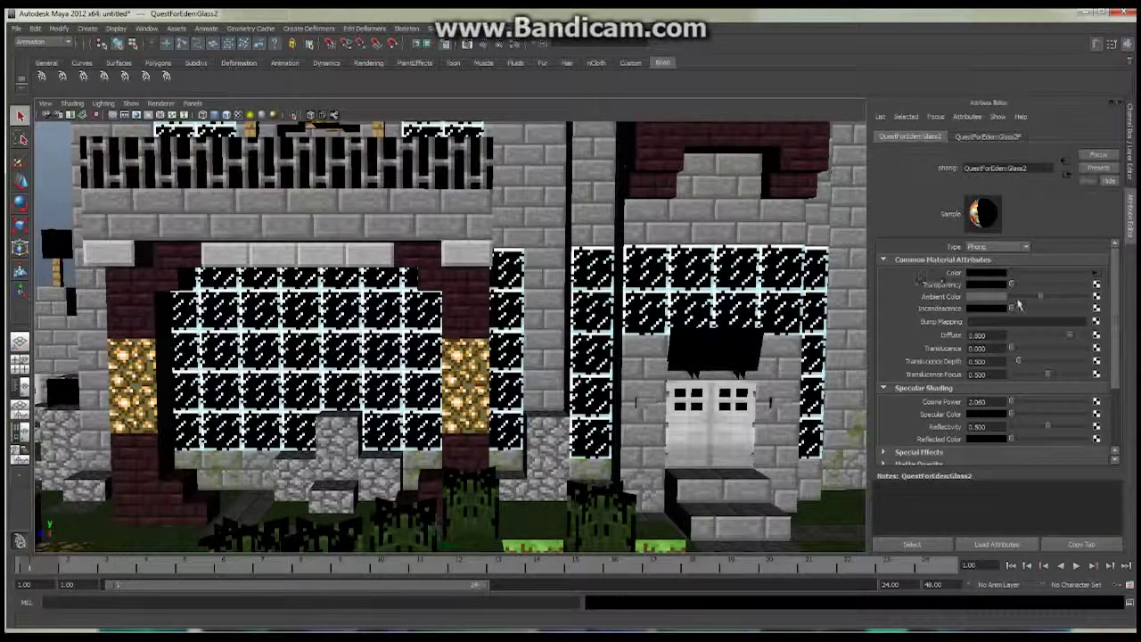
click(1097, 285)
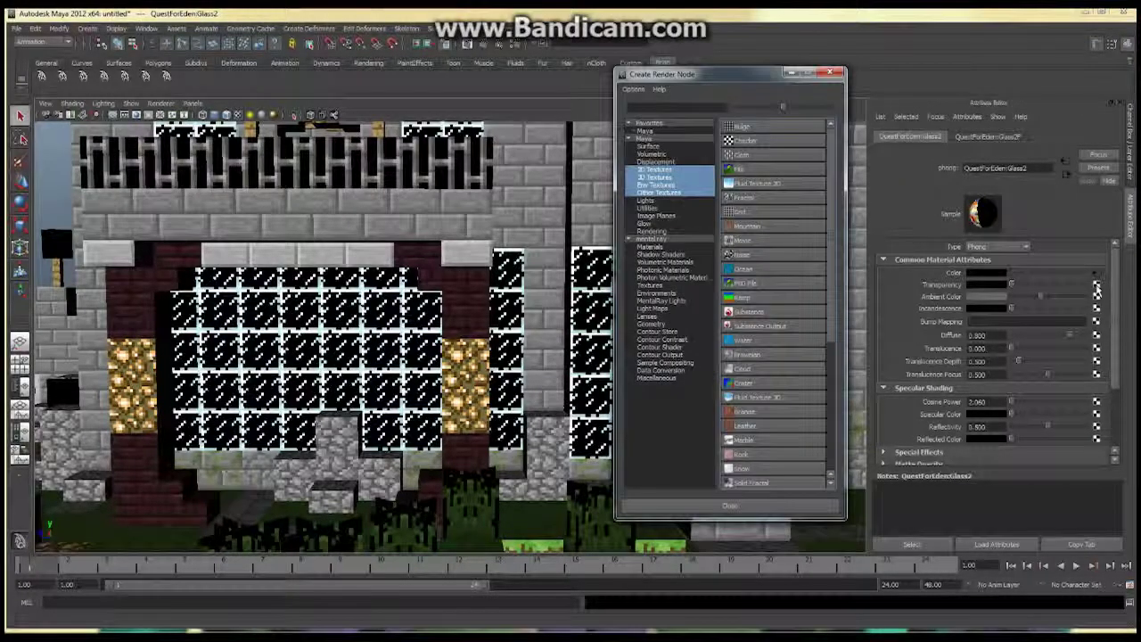
click(740, 169)
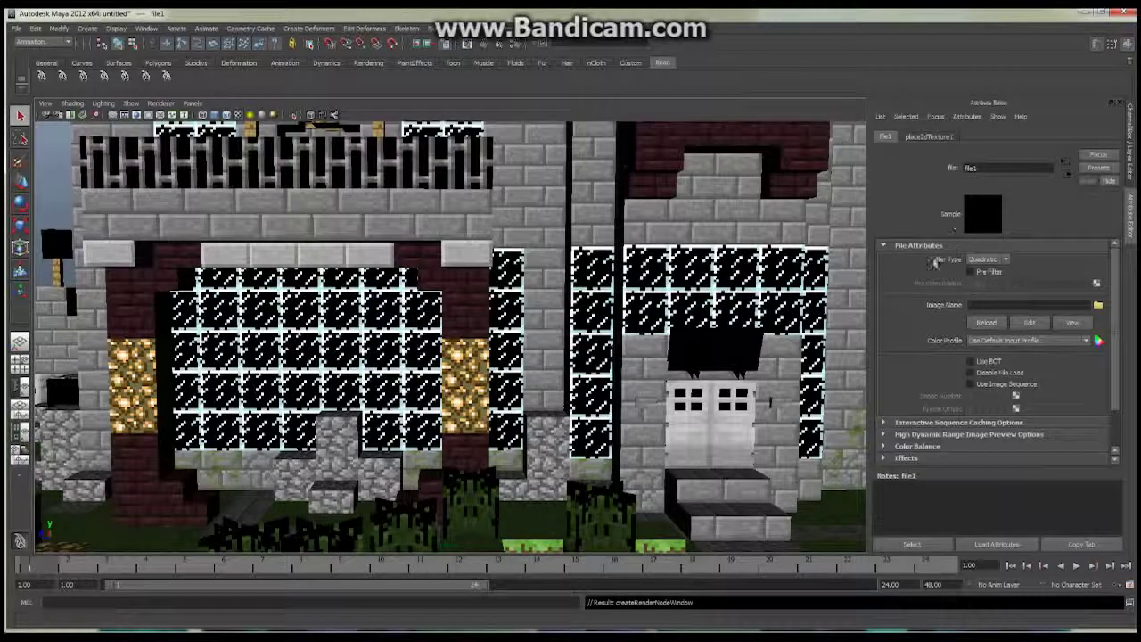
click(997, 258)
click(982, 258)
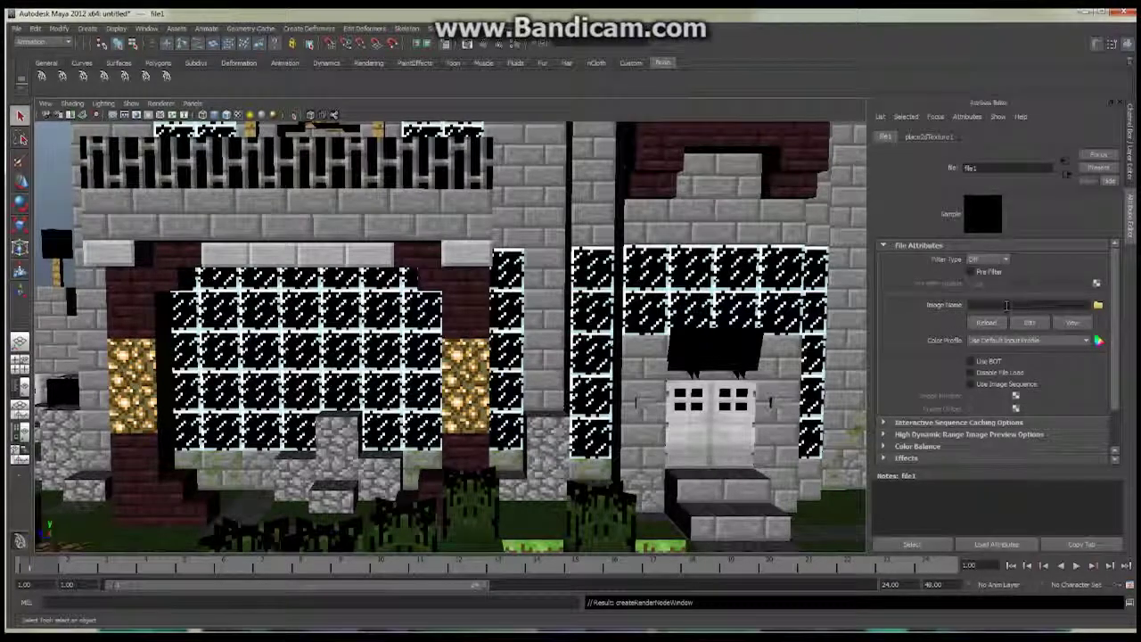
Step: Load QuestForEden-Alpha.png as the glass transparency image and render the mansion's front to check the windows
click(1098, 306)
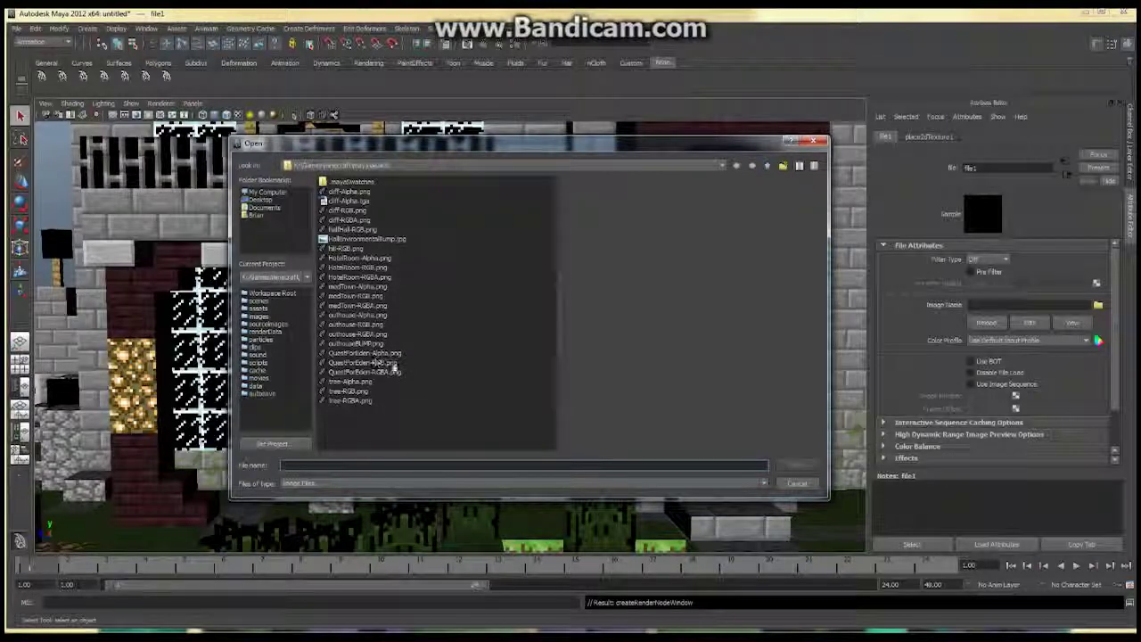
click(375, 356)
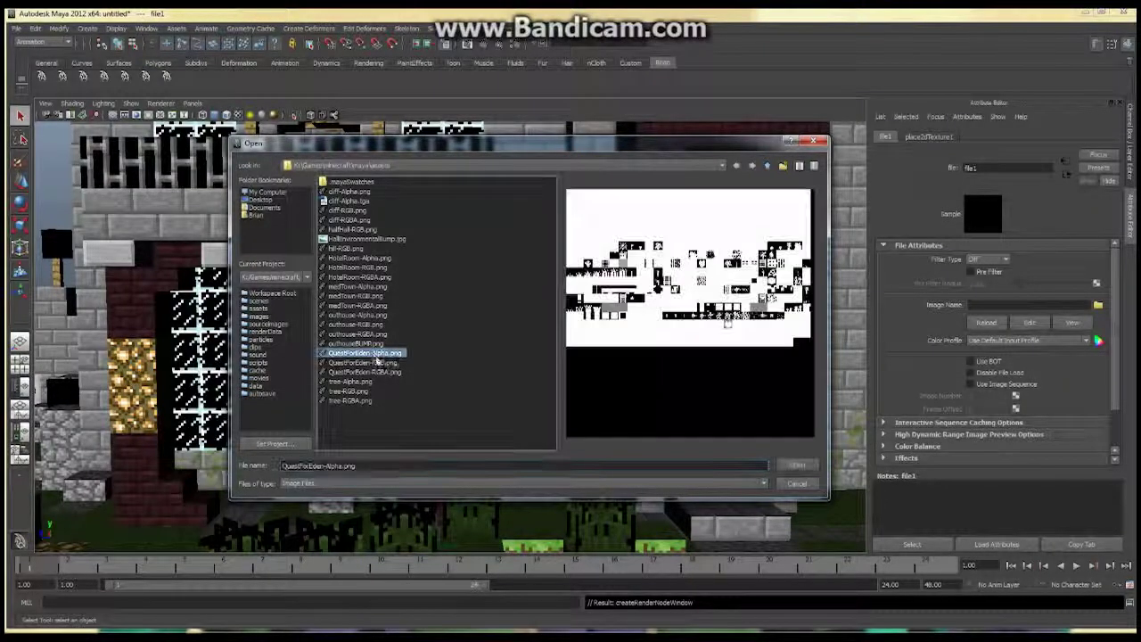
click(796, 465)
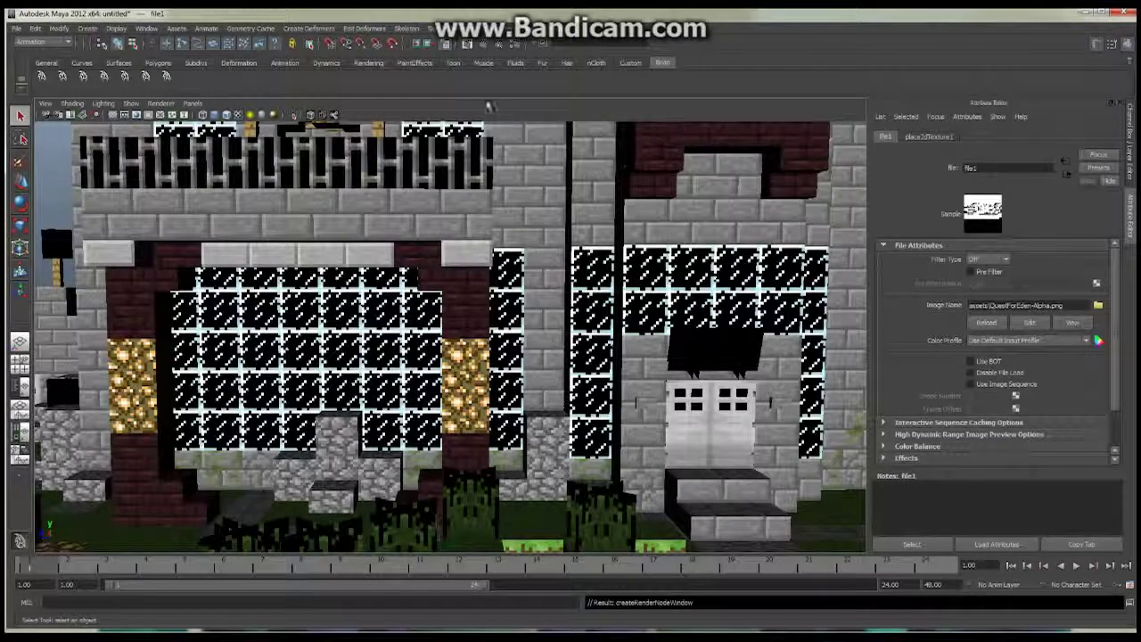
click(484, 47)
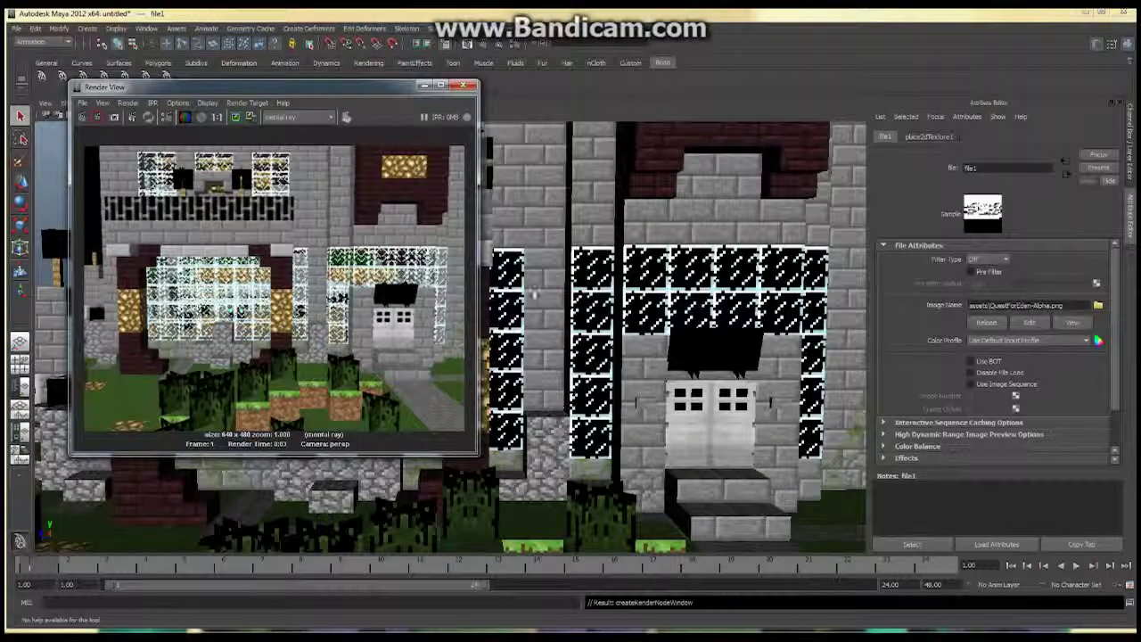
click(425, 85)
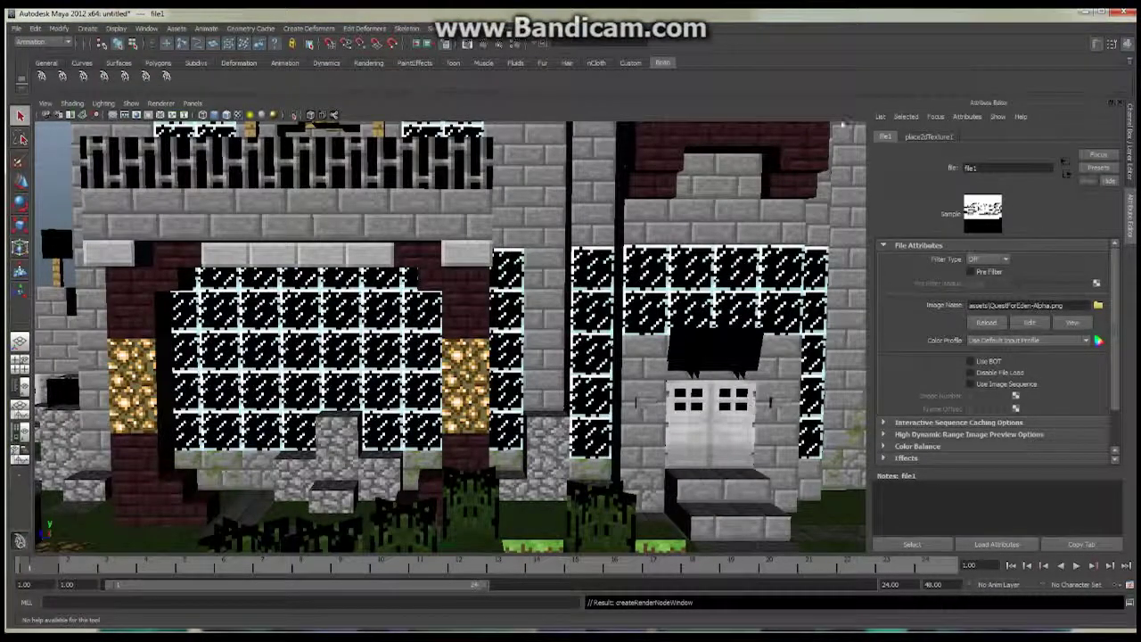
Step: Select the QuestForEden:Iron_Door2 material in the Hypershade and set its color file texture's filter type to Off
key(alt+Tab)
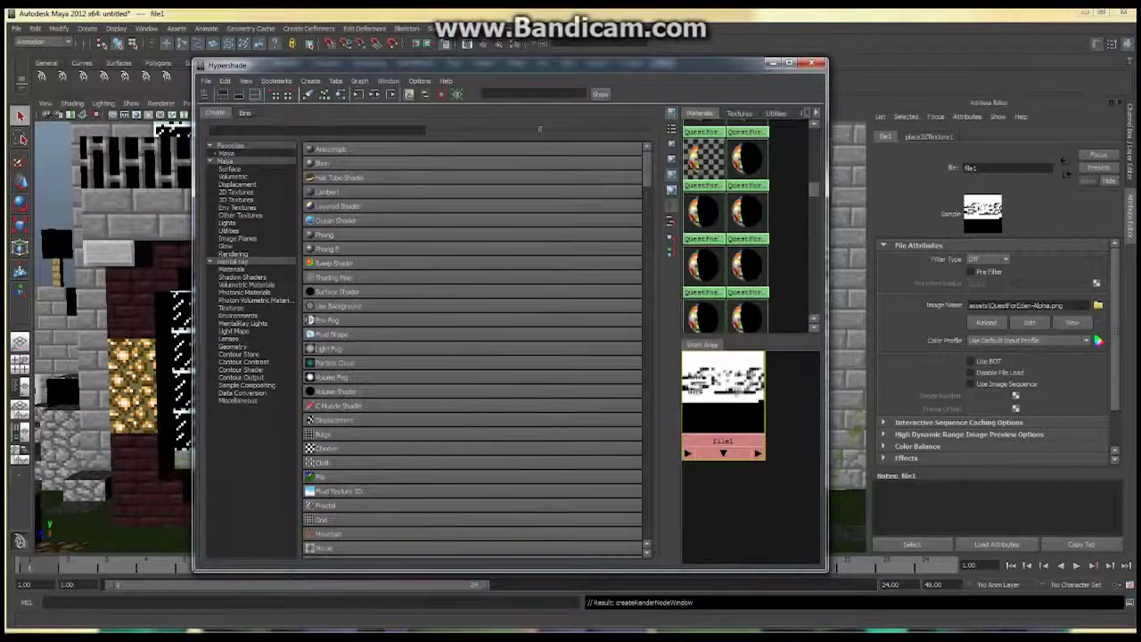
mouse_move(812, 193)
mouse_down()
mouse_move(813, 172)
mouse_move(814, 206)
mouse_up()
click(747, 198)
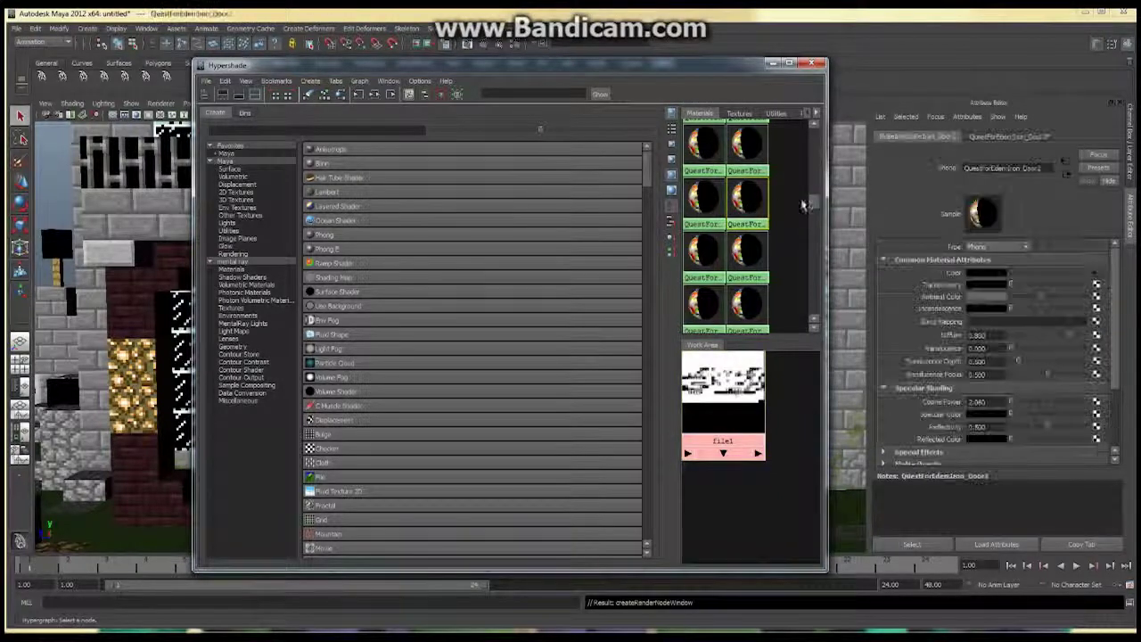
click(1010, 138)
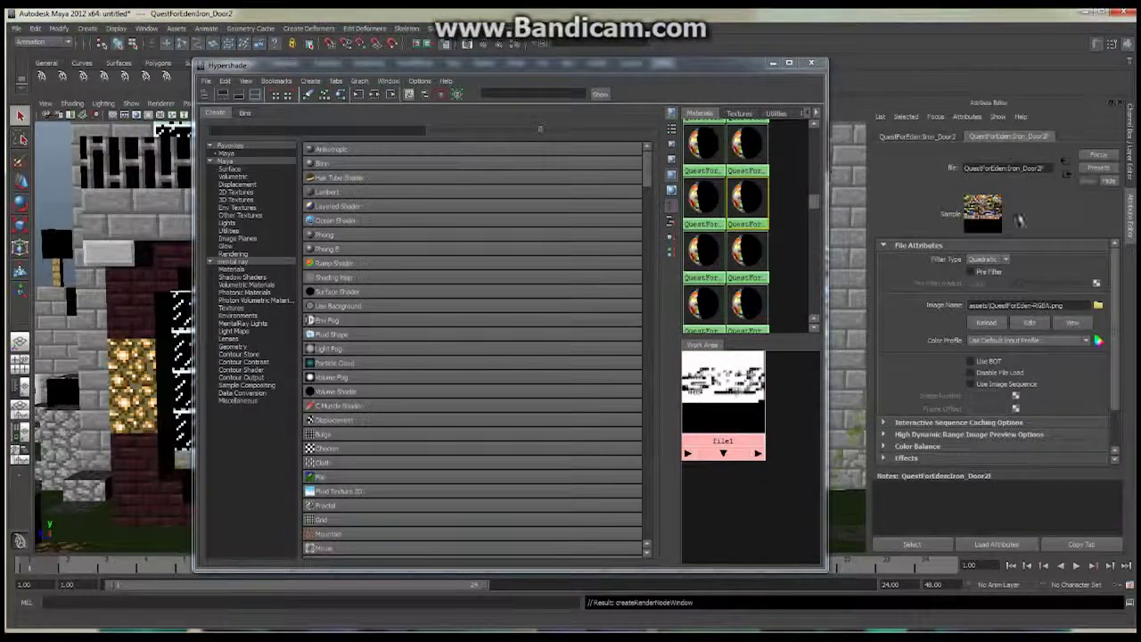
click(1005, 259)
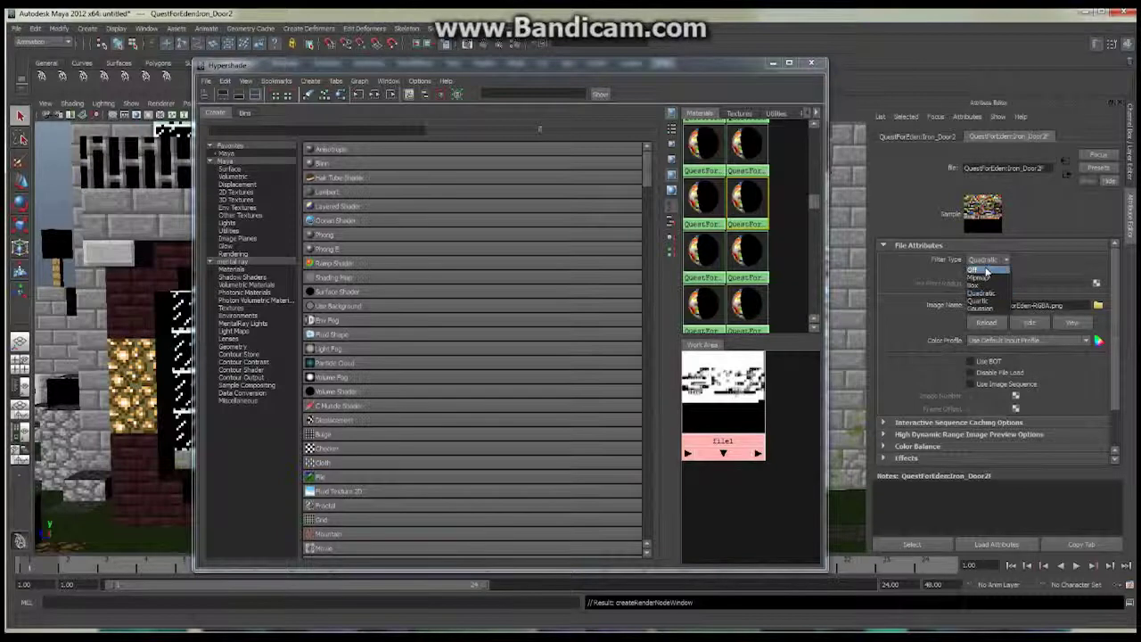
click(985, 260)
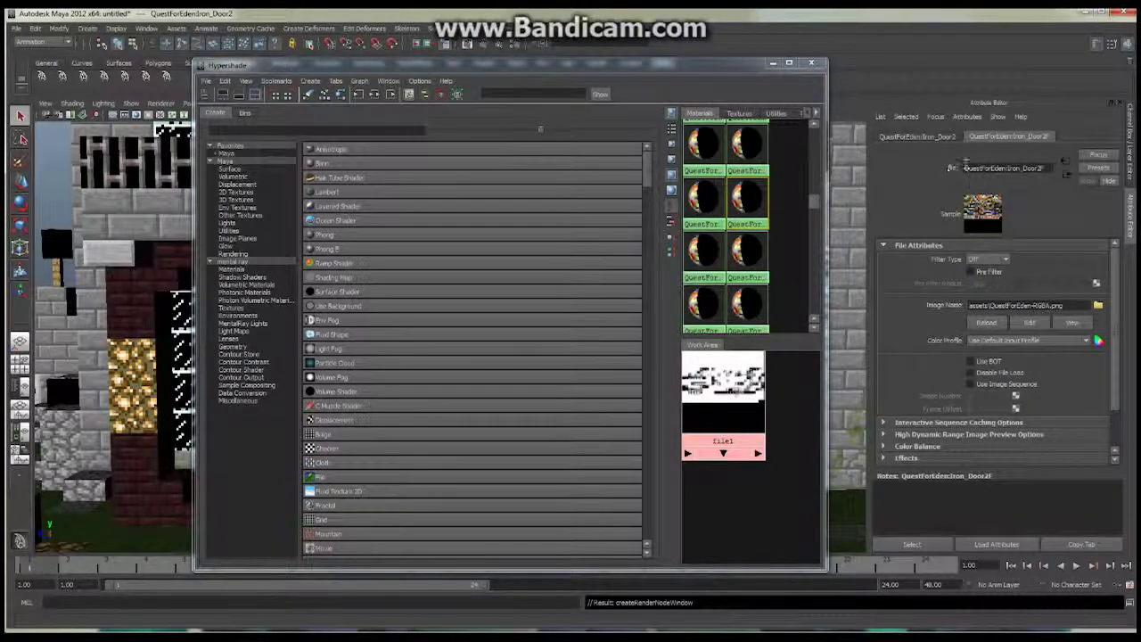
Step: Map the Iron_Door2 material's transparency to a new file texture with its filter type set to Off
click(931, 136)
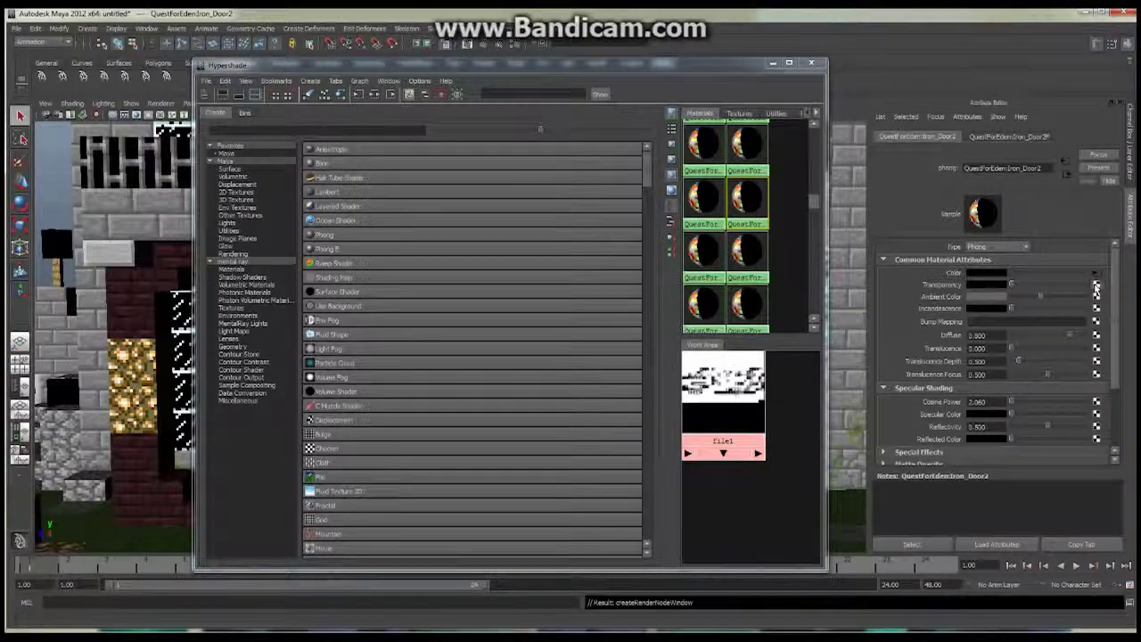
click(1097, 285)
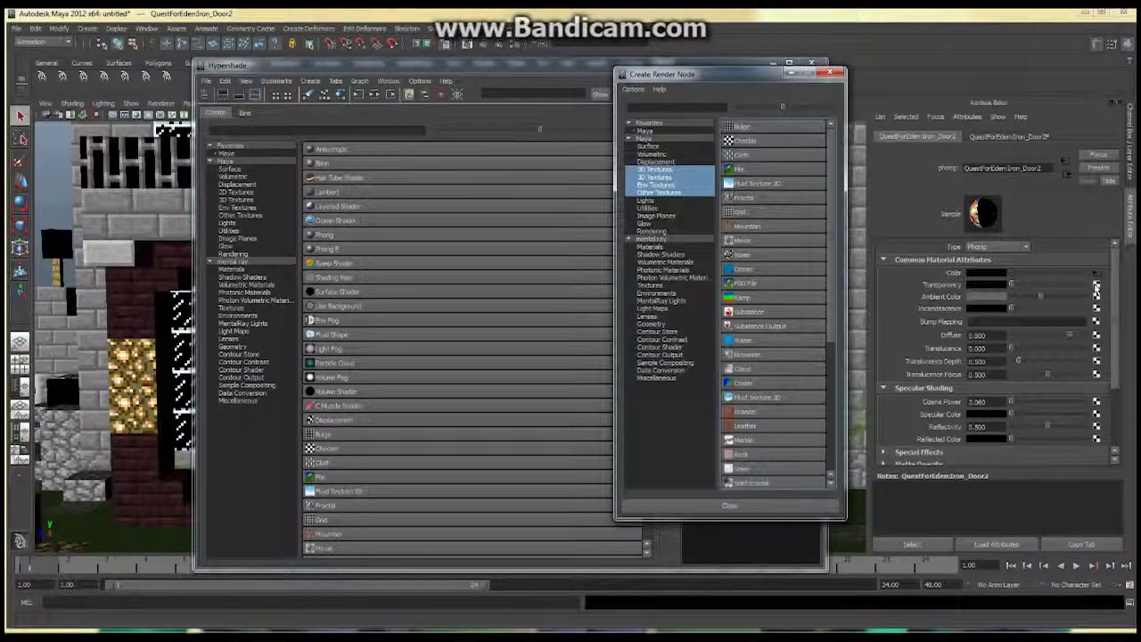
click(744, 169)
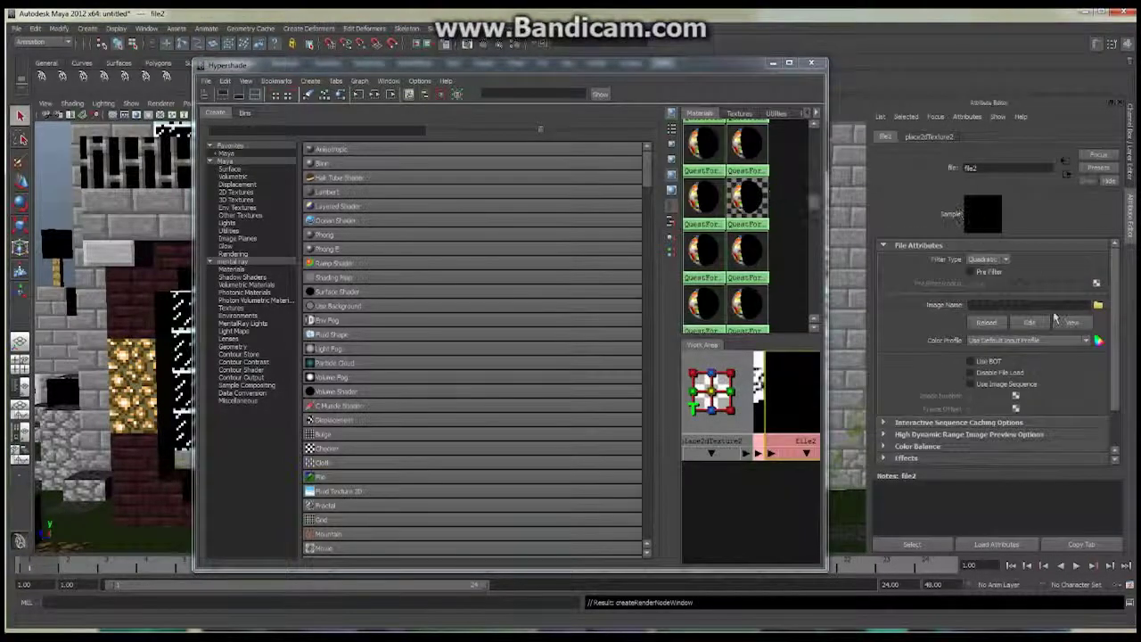
click(1003, 258)
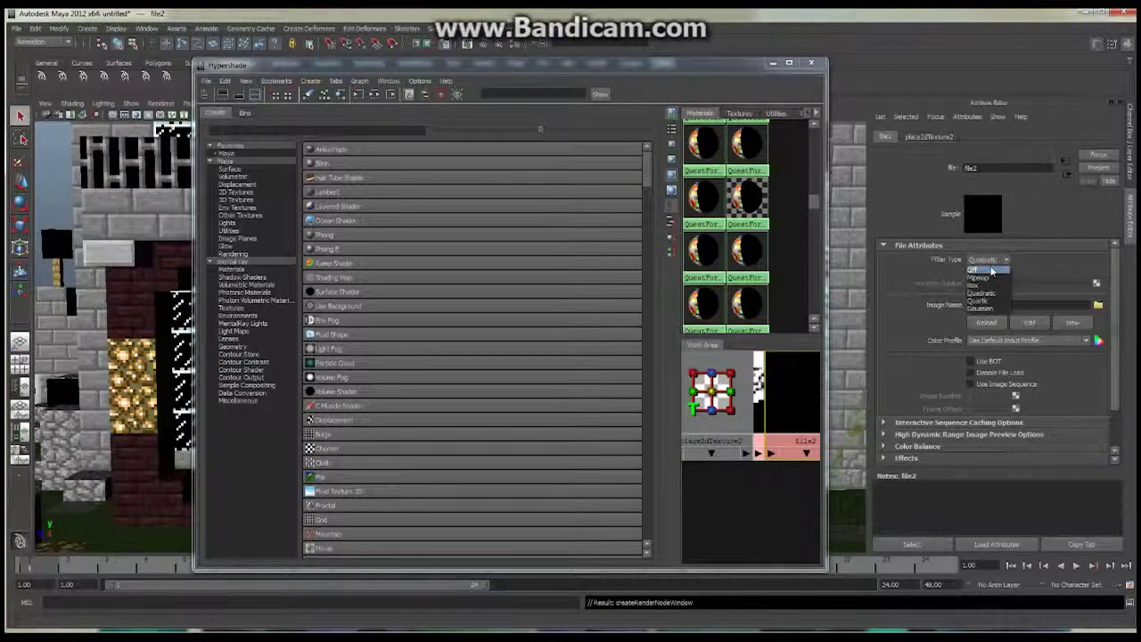
click(989, 269)
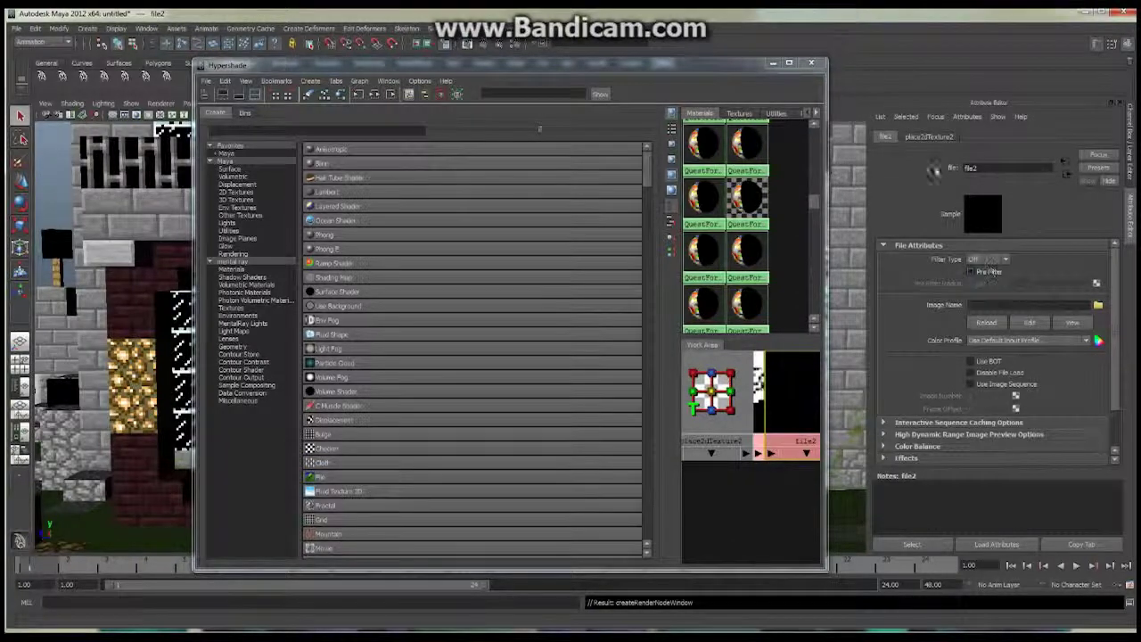
Step: Load QuestForEden-Alpha.png as the iron door transparency image and render the mansion's front to check the doors
click(1098, 306)
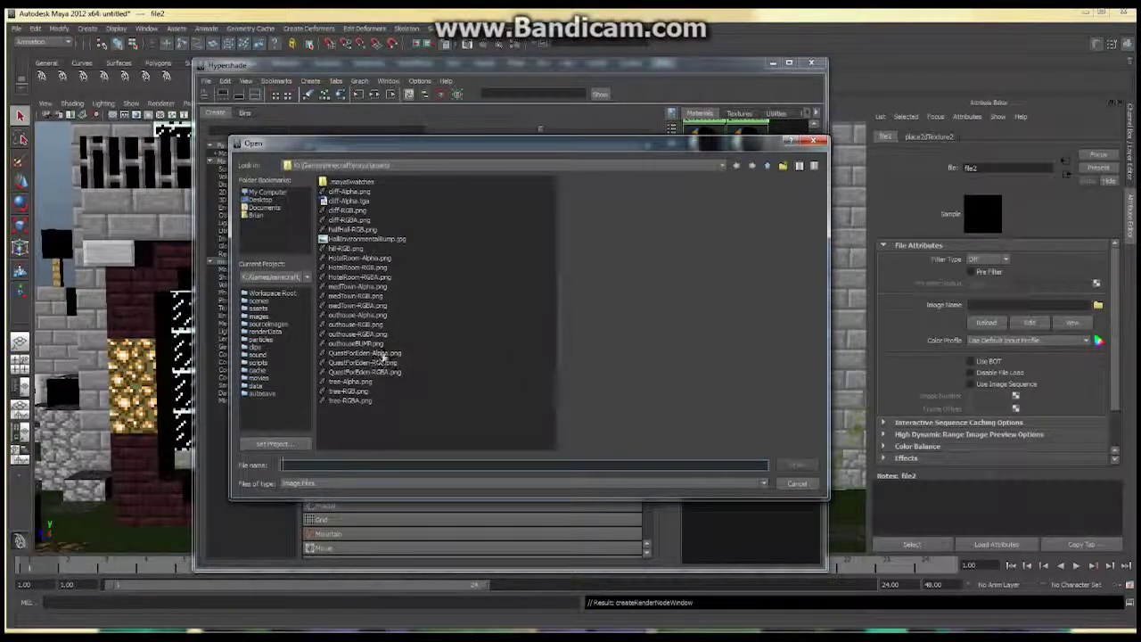
click(380, 353)
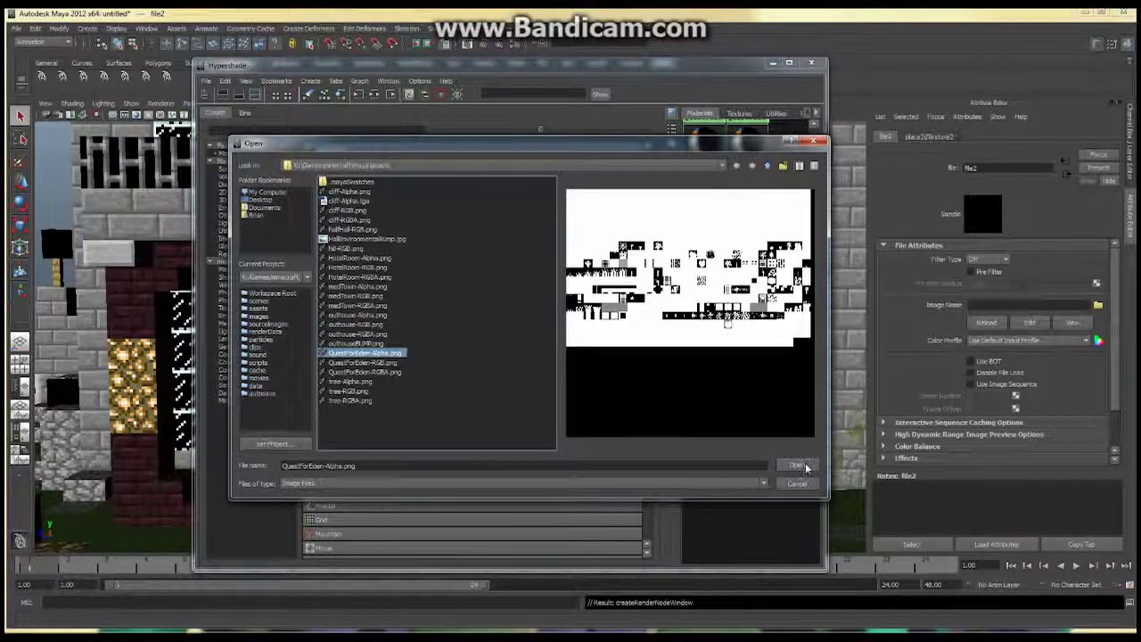
click(799, 465)
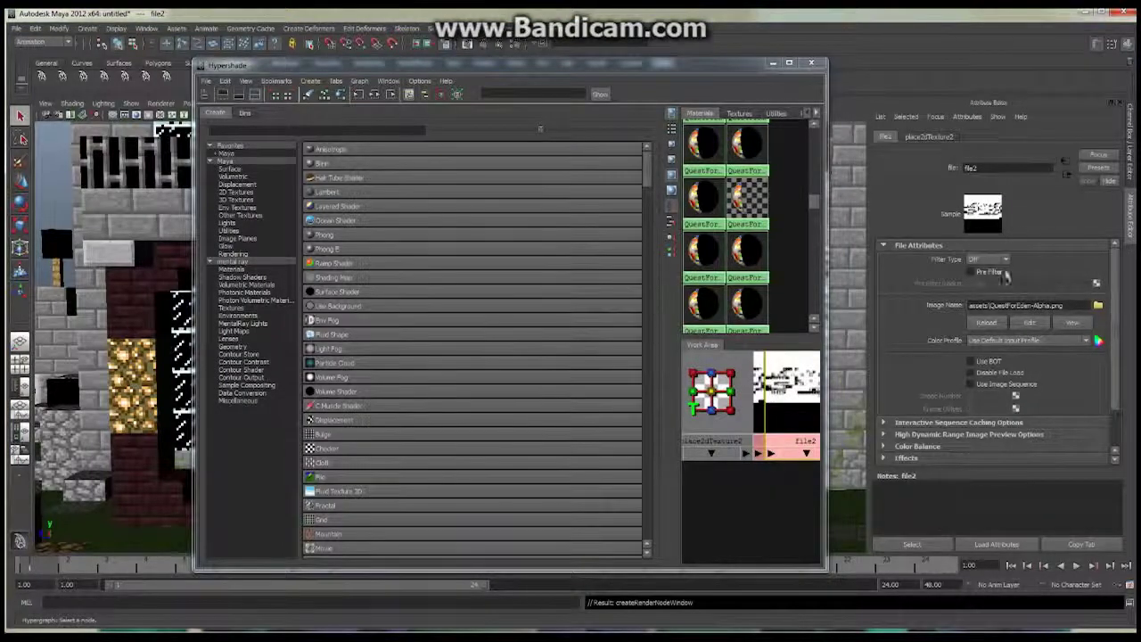
click(772, 63)
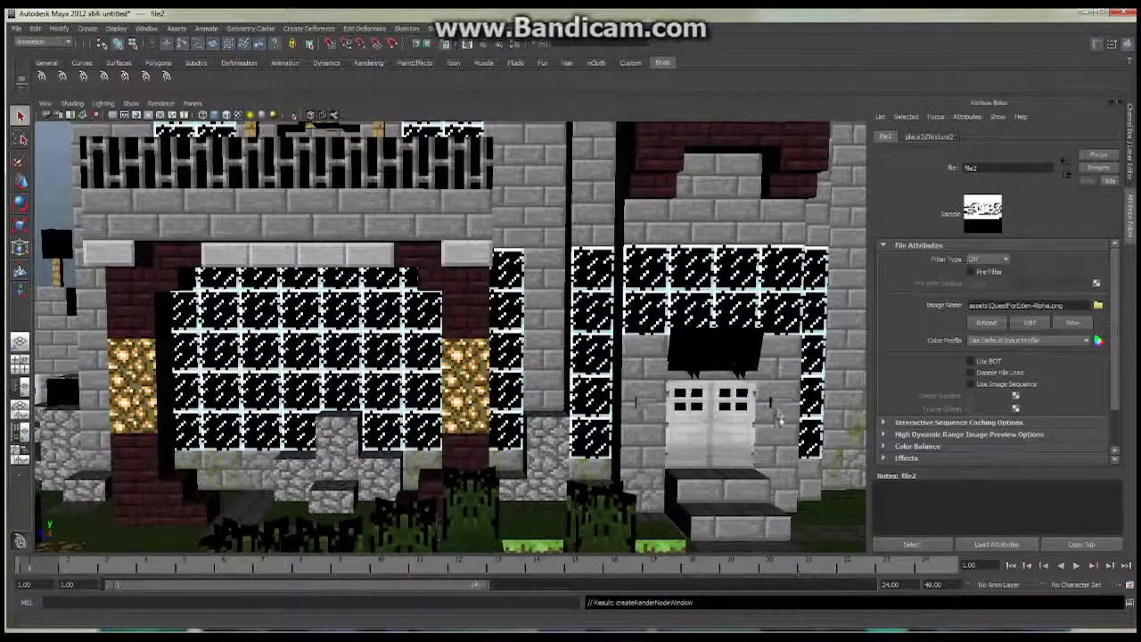
click(482, 45)
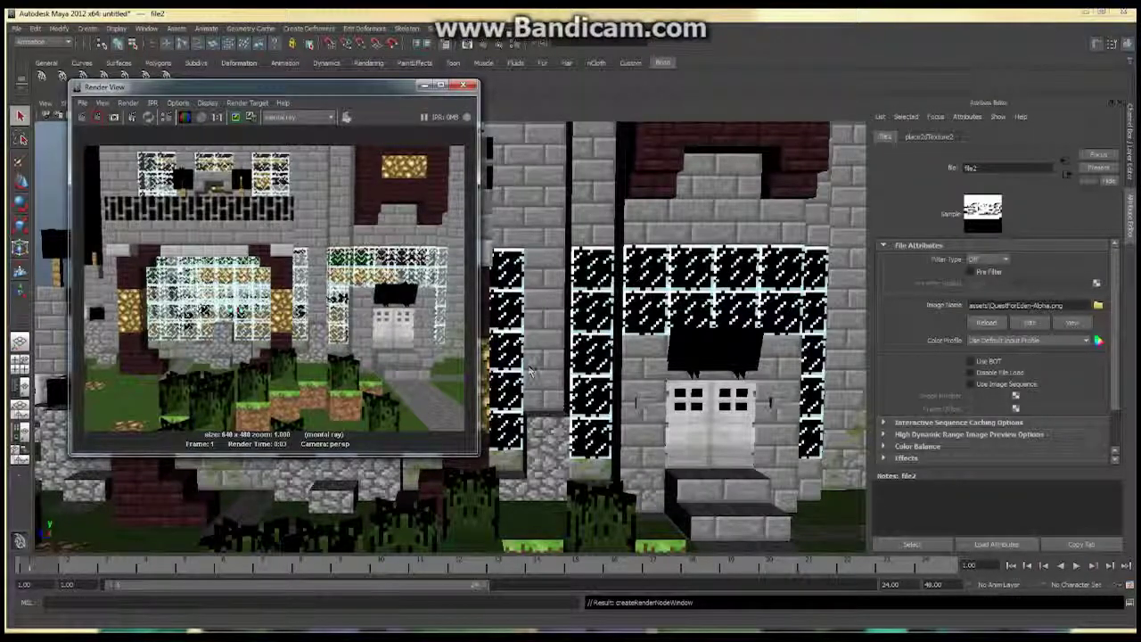
Step: Look through the remaining block materials in the Hypershade and return to the rendered image
key(alt+Tab)
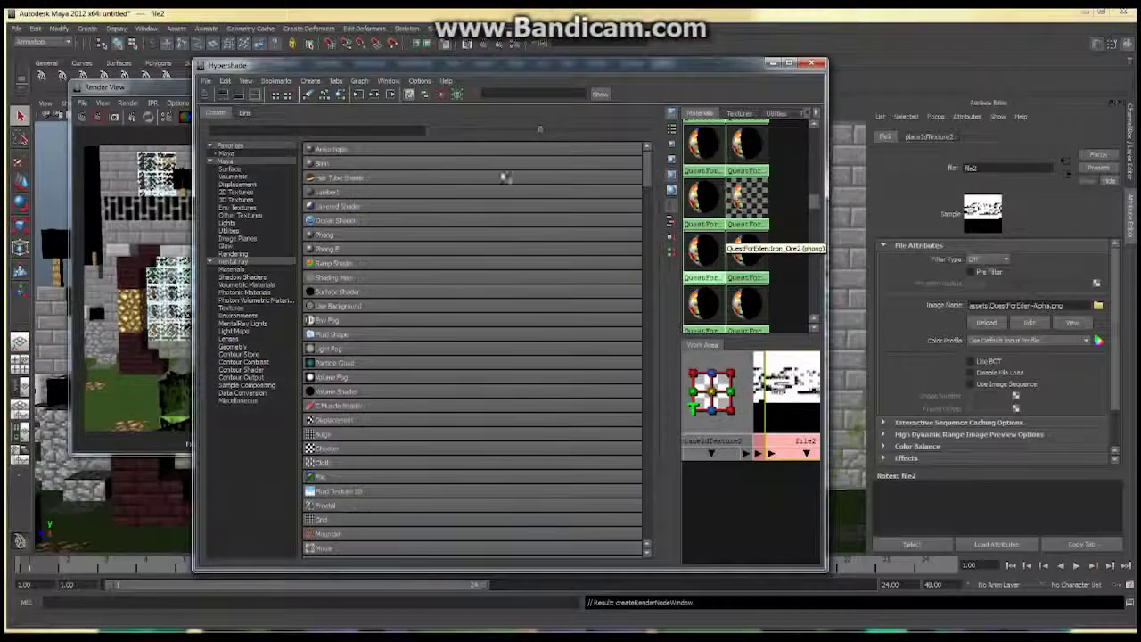
drag(814, 208, 814, 198)
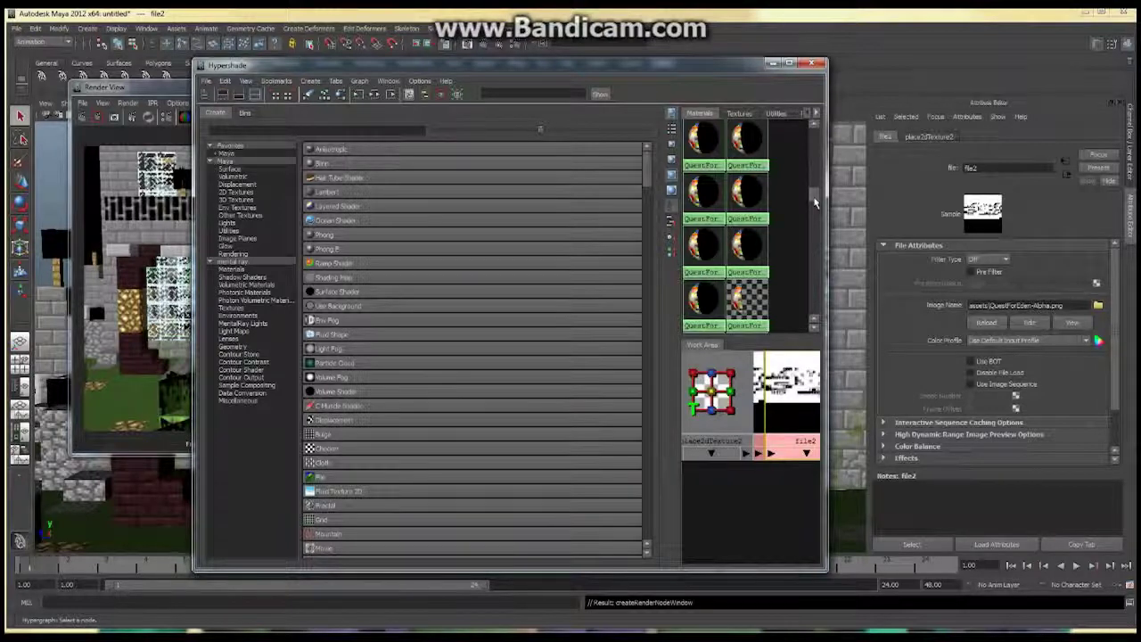
drag(817, 204, 817, 135)
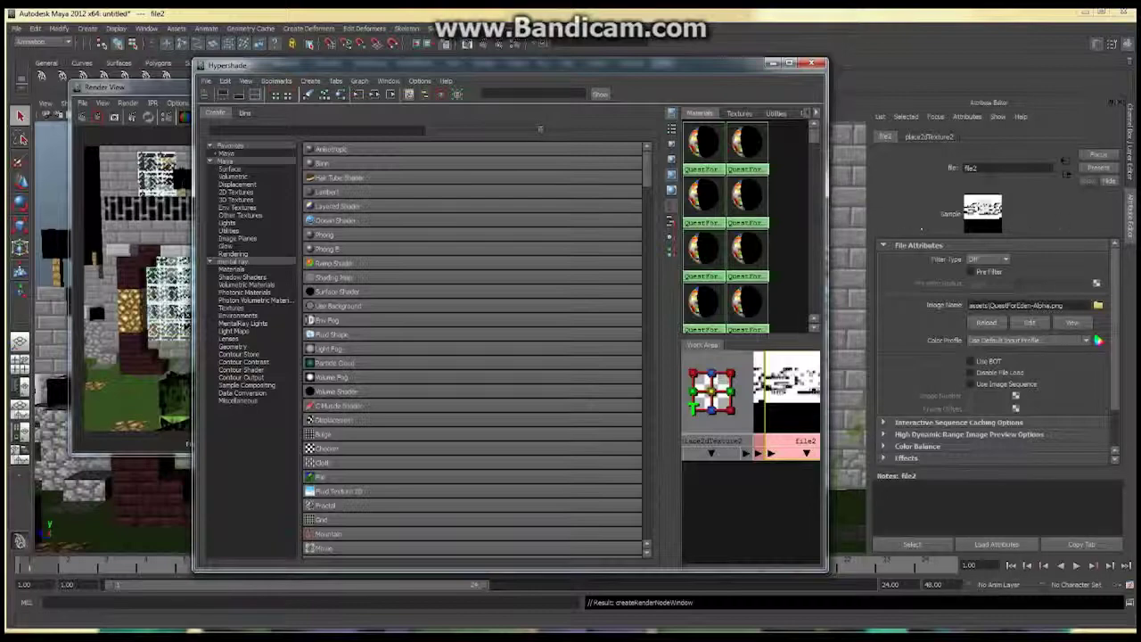
click(772, 63)
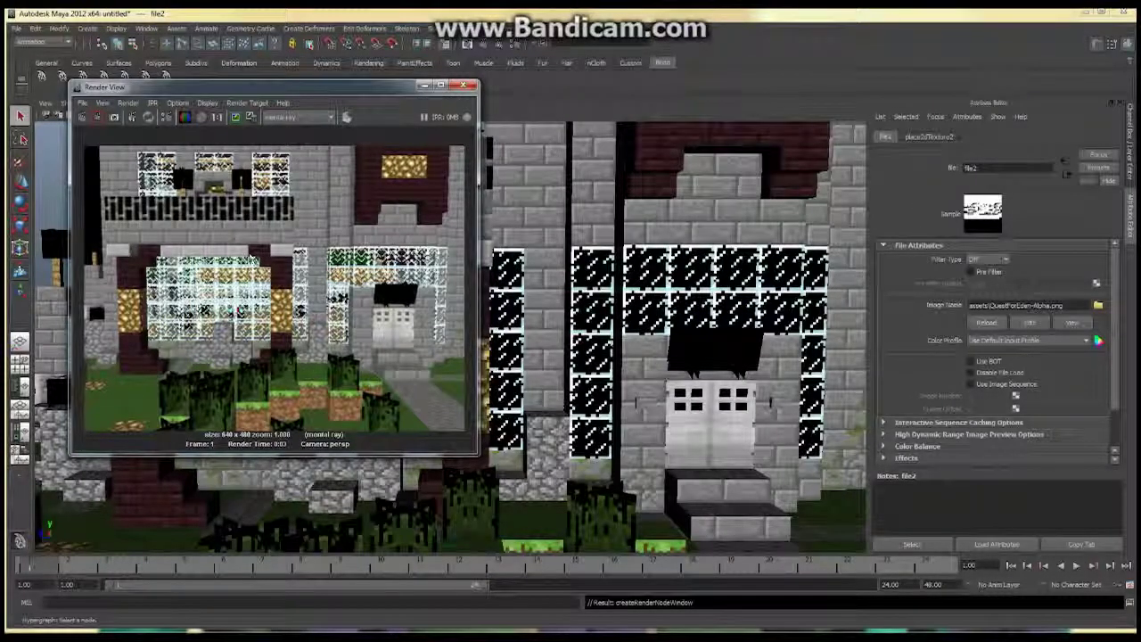